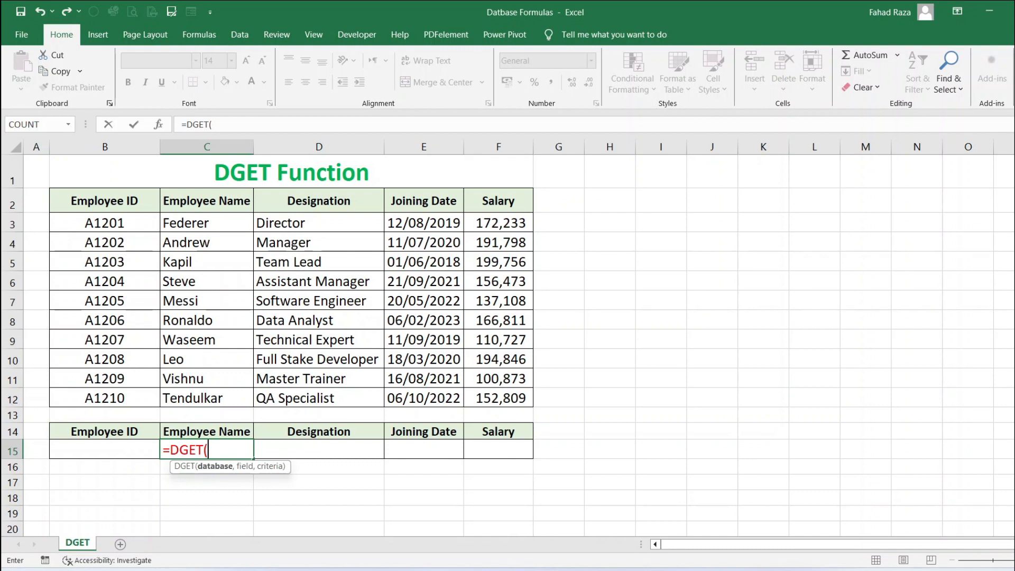
# Build a DGET formula in C15 using B2:F12 as database, C2 as field and B14:B15 as criteria
pyautogui.write(',')
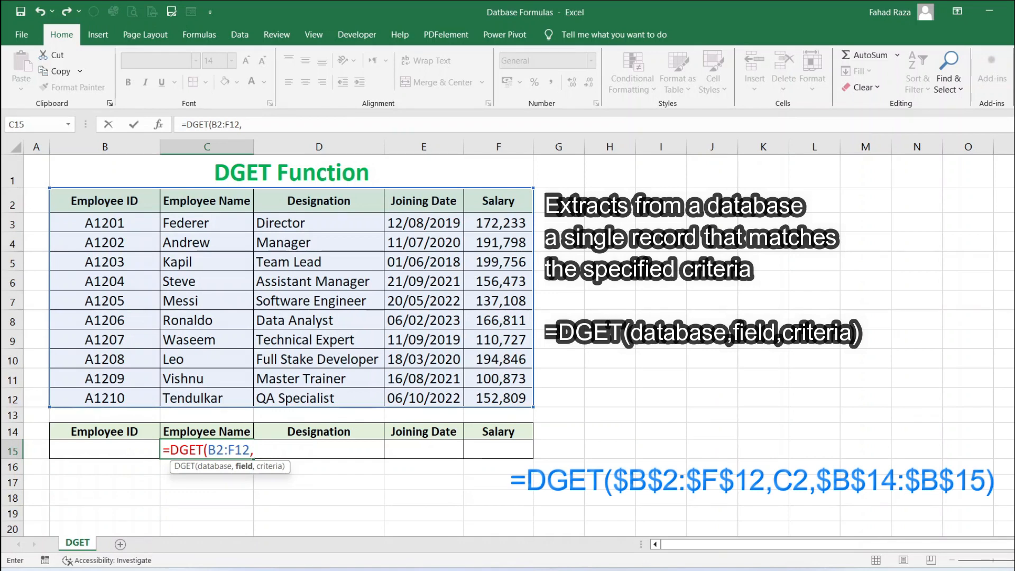
pyautogui.click(207, 201)
pyautogui.write(',')
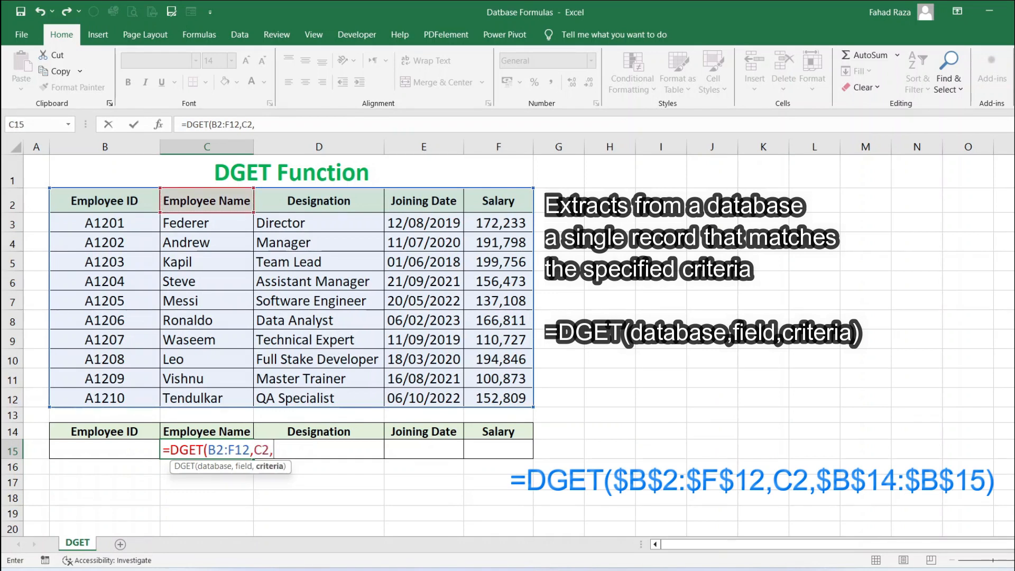
pyautogui.moveTo(105, 432); pyautogui.dragTo(105, 451)
pyautogui.write(')')
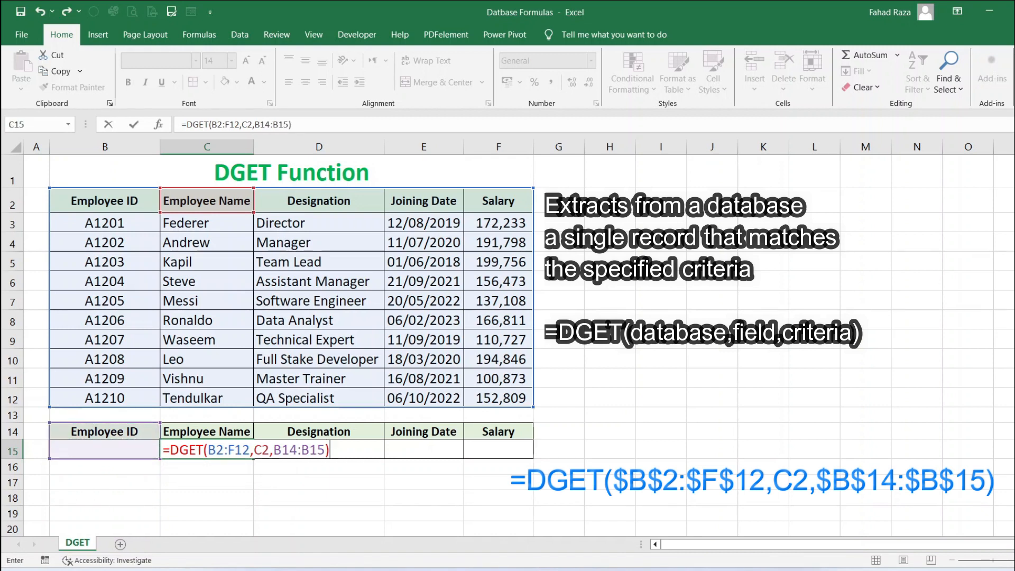
# Make every cell reference in the DGET formula absolute and enter it
pyautogui.click(208, 450)
pyautogui.press('F4')
pyautogui.click(244, 450)
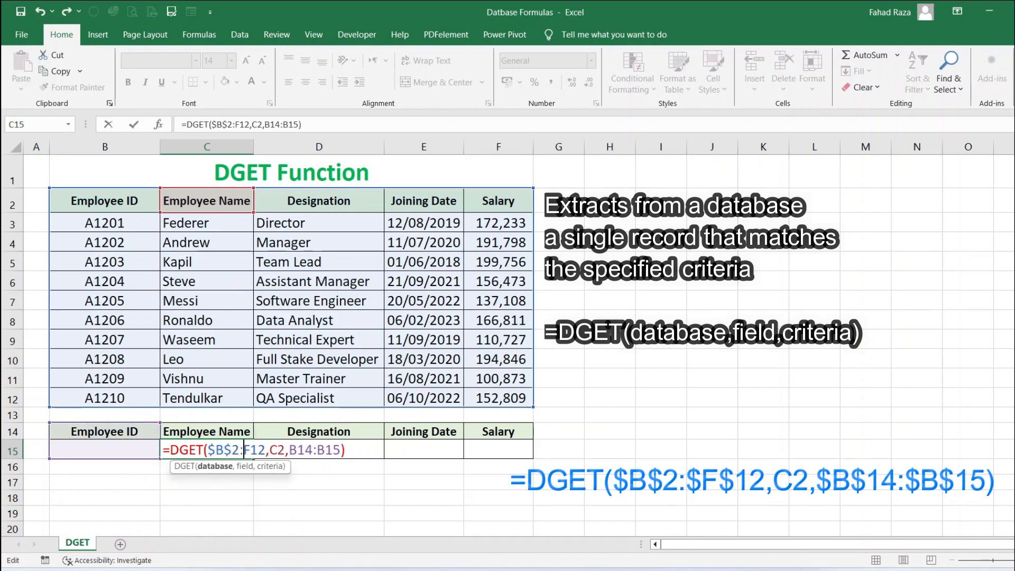
pyautogui.press('F4')
pyautogui.click(306, 450)
pyautogui.press('F4')
pyautogui.click(348, 450)
pyautogui.press('F4')
pyautogui.press('Return')
# Enter employee ID A1203 as the criterion in B15
pyautogui.press('Up')
pyautogui.press('Left')
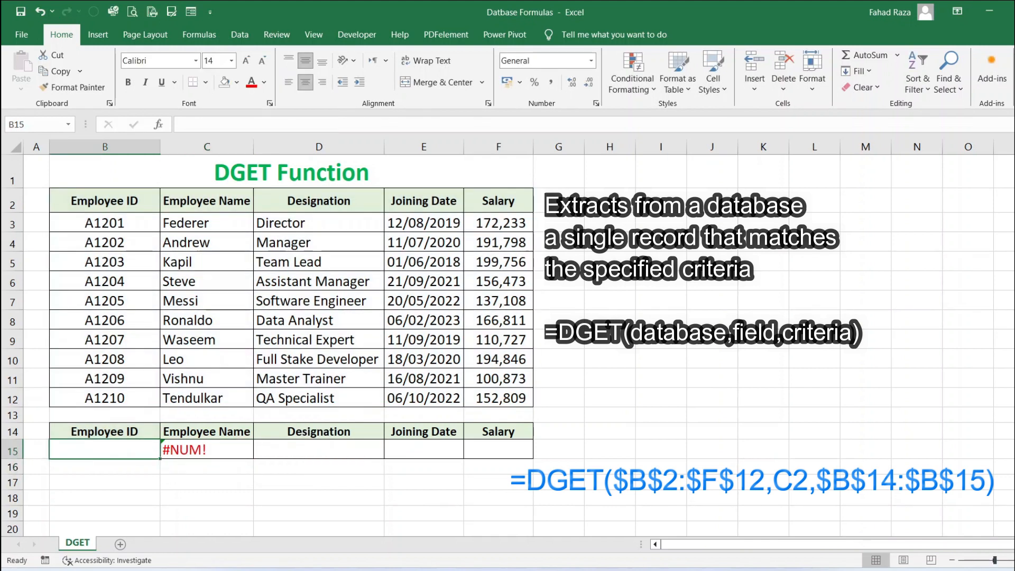
pyautogui.write('A1203')
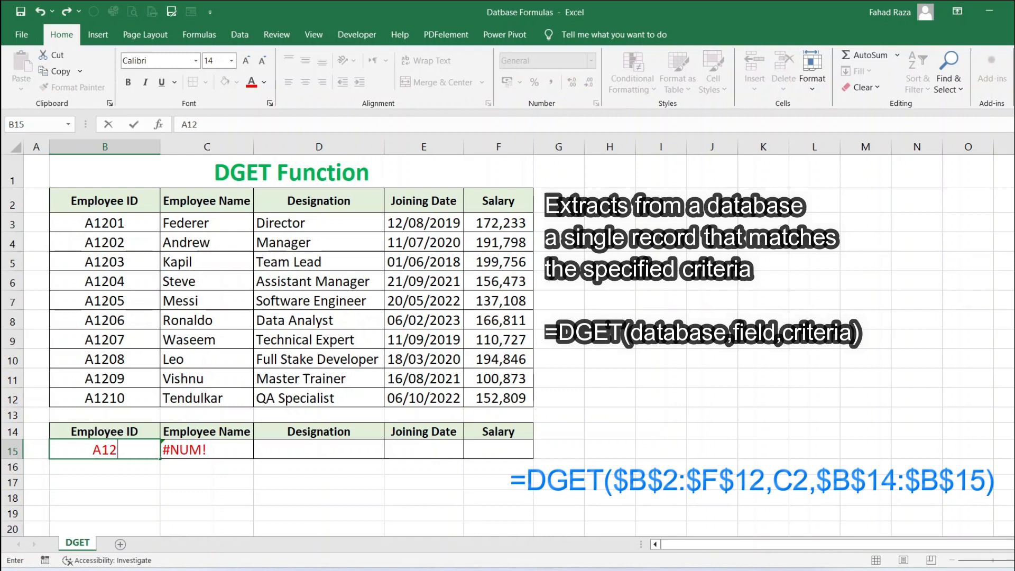
pyautogui.press('Return')
# Copy the DGET formula from C15
pyautogui.press('Up')
pyautogui.press('Right')
pyautogui.hotkey('shift', 'Right')
pyautogui.hotkey('shift', 'Right')
pyautogui.hotkey('shift', 'Right')
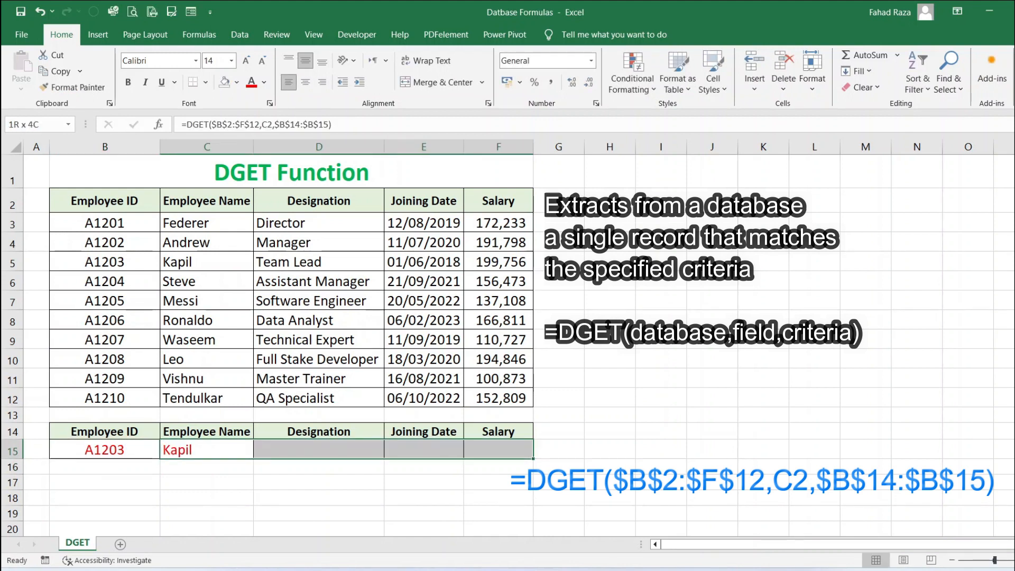
pyautogui.hotkey('shift', 'Left')
pyautogui.hotkey('shift', 'Left')
pyautogui.hotkey('shift', 'Left')
pyautogui.hotkey('ctrl', 'c')
# Paste the formula into D15:F15 to return designation, joining date and salary
pyautogui.press('Right')
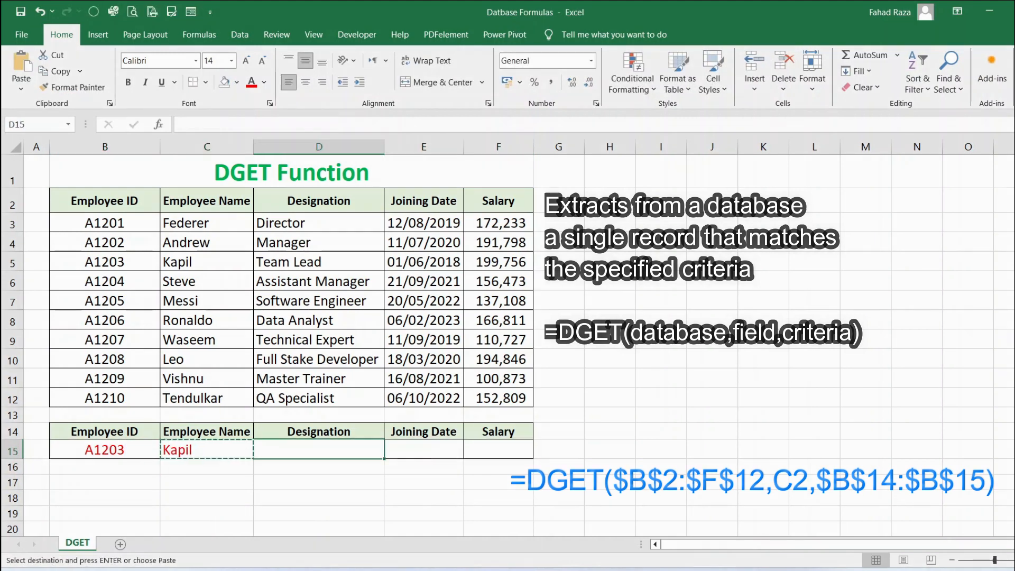
pyautogui.hotkey('shift', 'Right')
pyautogui.hotkey('shift', 'Right')
pyautogui.rightClick(506, 453)
pyautogui.click(576, 191)
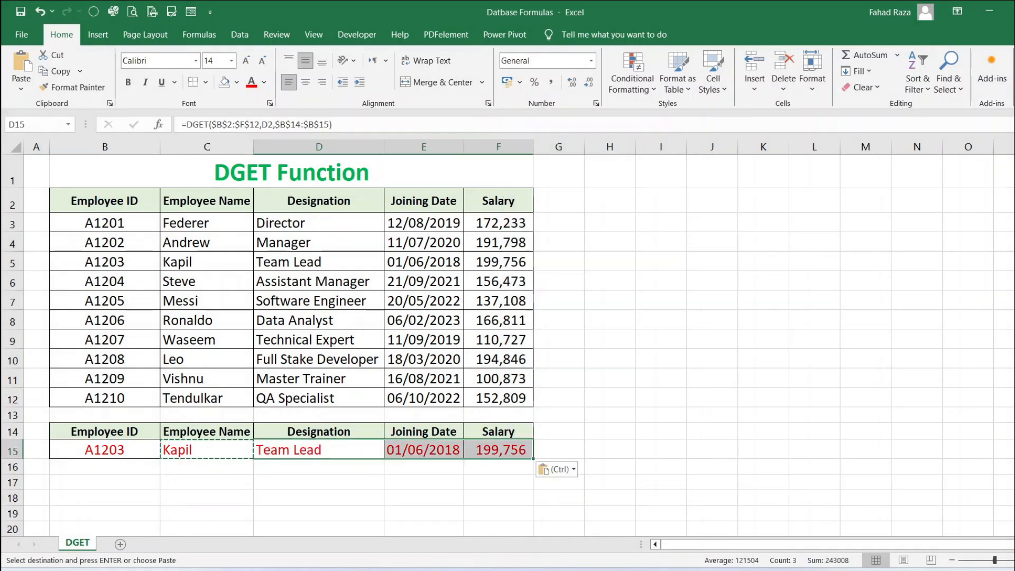
pyautogui.click(499, 450)
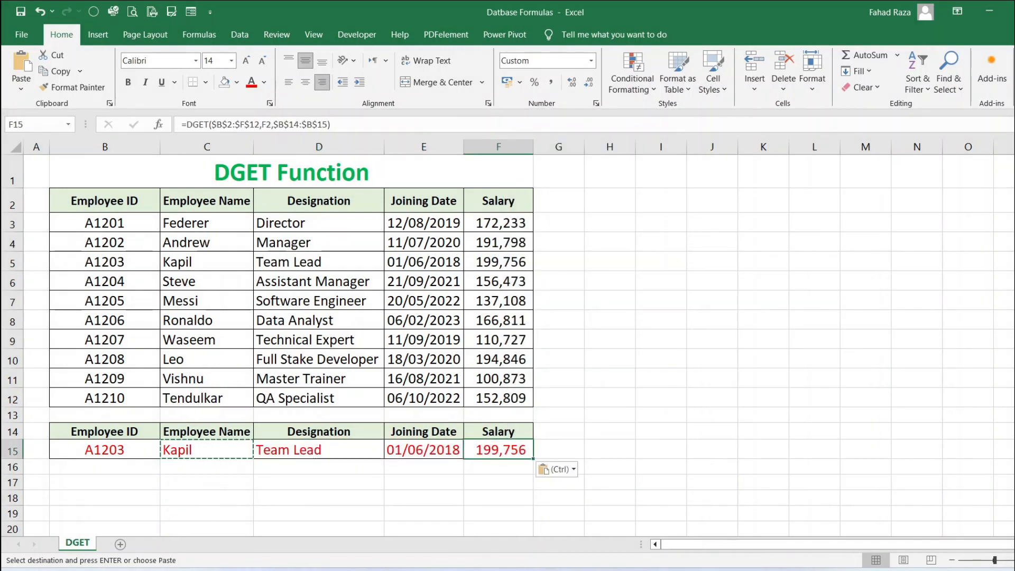
pyautogui.press('Escape')
# Change the employee ID criterion in B15 to A1207
pyautogui.doubleClick(121, 450)
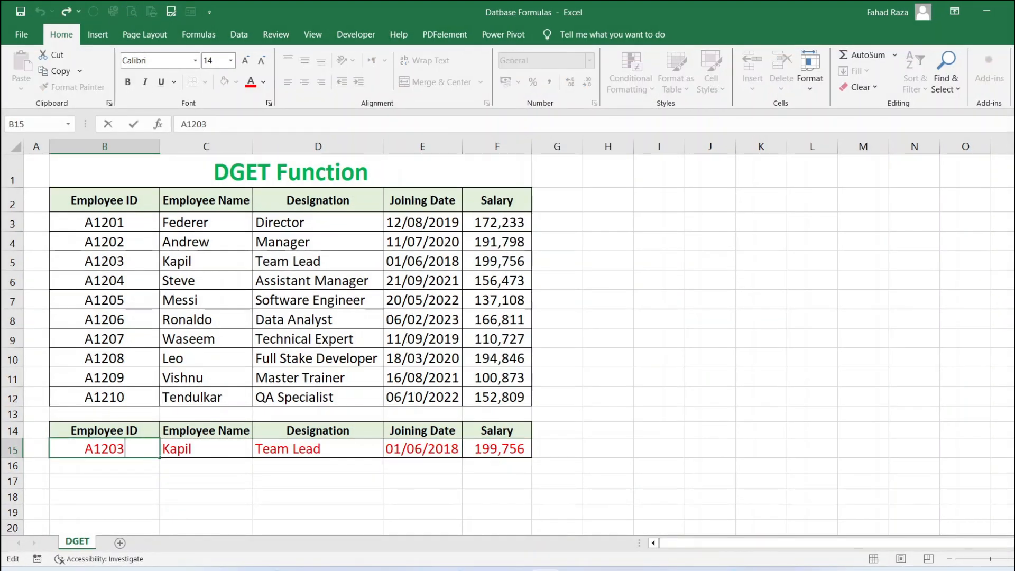
pyautogui.press('BackSpace')
pyautogui.write('7')
pyautogui.press('Return')
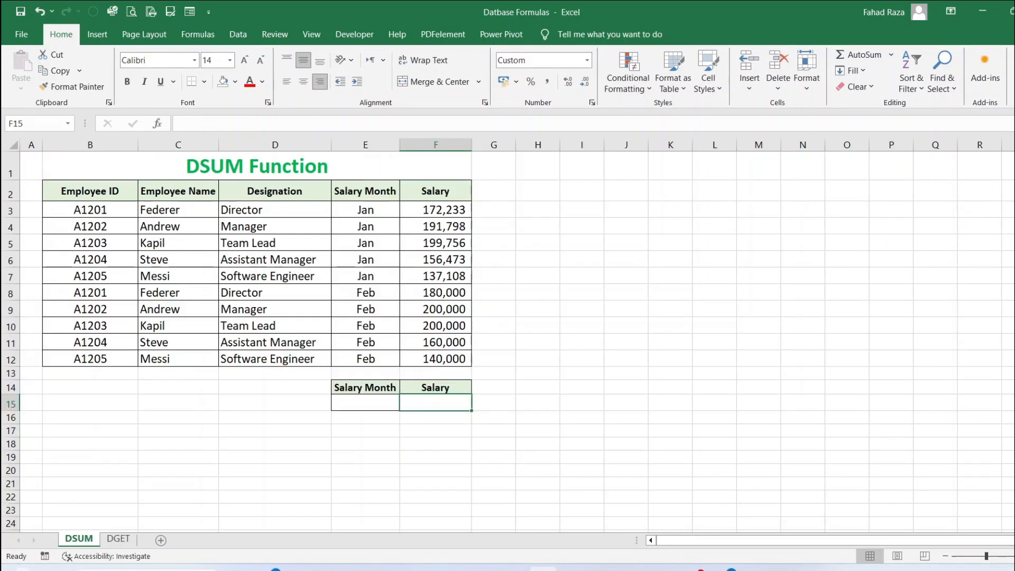
# On the DSUM sheet, enter =DSUM(B2:F12,F2,E14:E15) in F15
pyautogui.write('=')
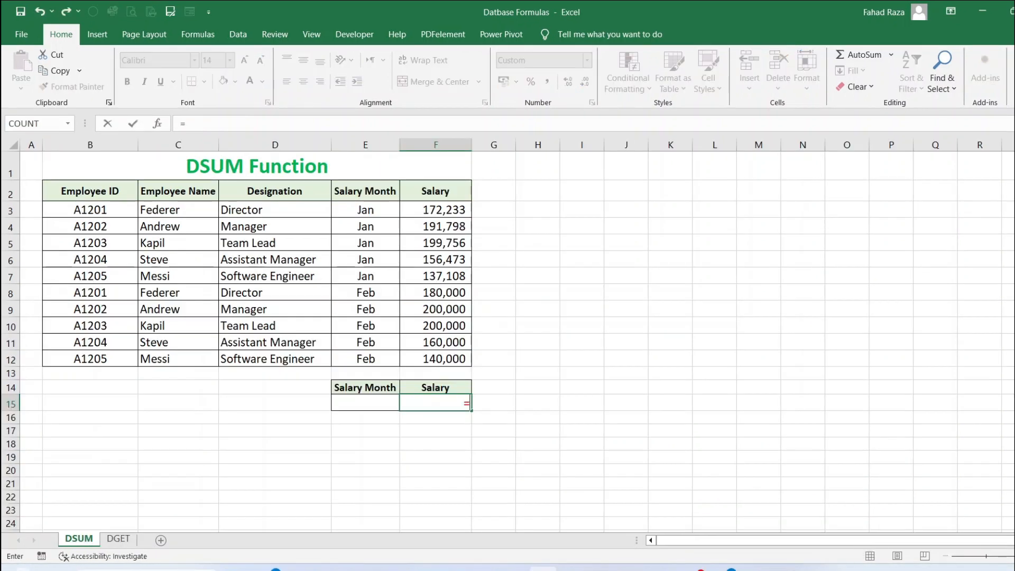
pyautogui.write('DSUM(')
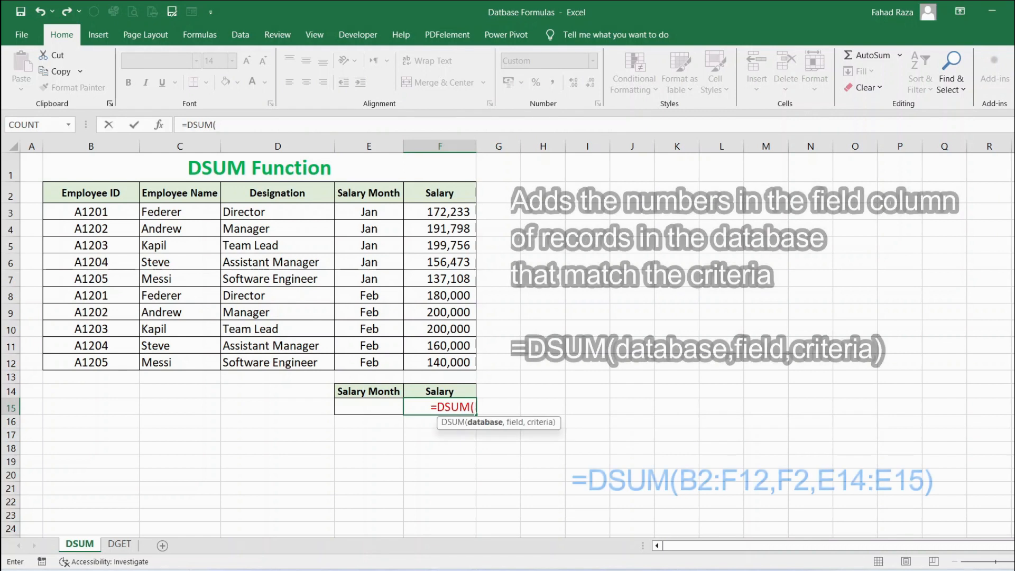
pyautogui.click(91, 193)
pyautogui.moveTo(90, 193); pyautogui.dragTo(440, 362)
pyautogui.write(',')
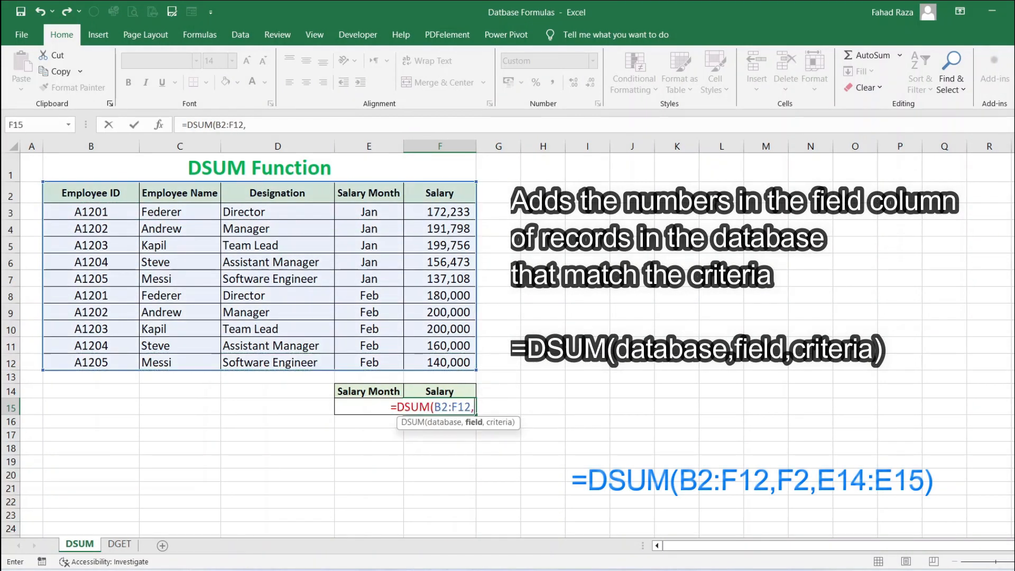
pyautogui.click(440, 193)
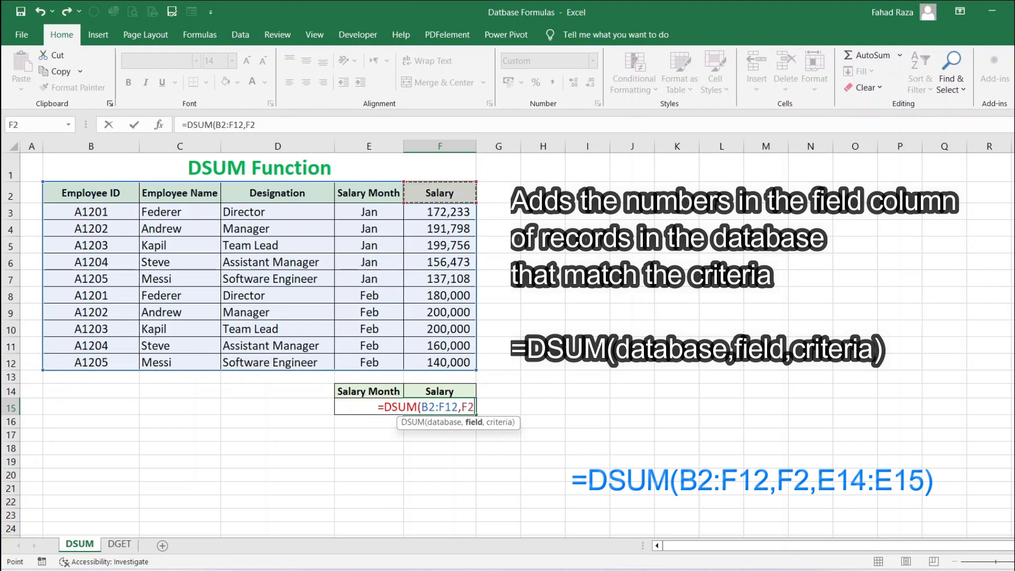
pyautogui.write(',')
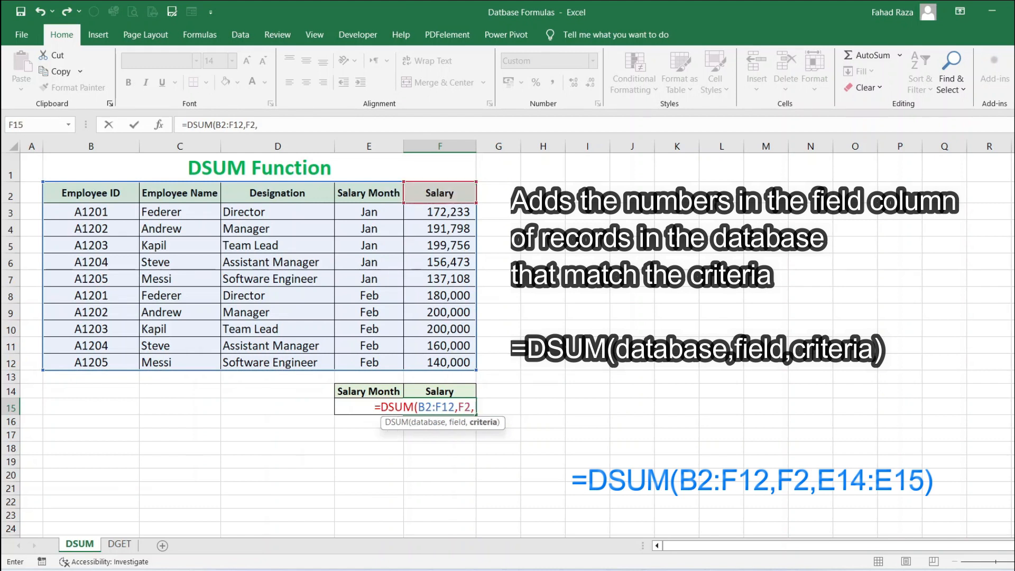
pyautogui.moveTo(369, 392); pyautogui.dragTo(369, 408)
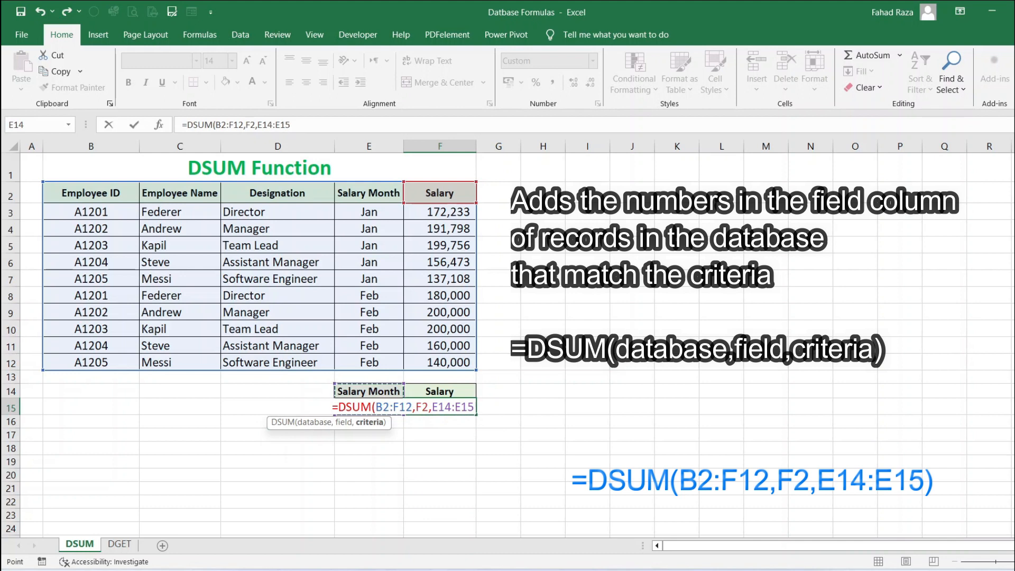
pyautogui.write(')')
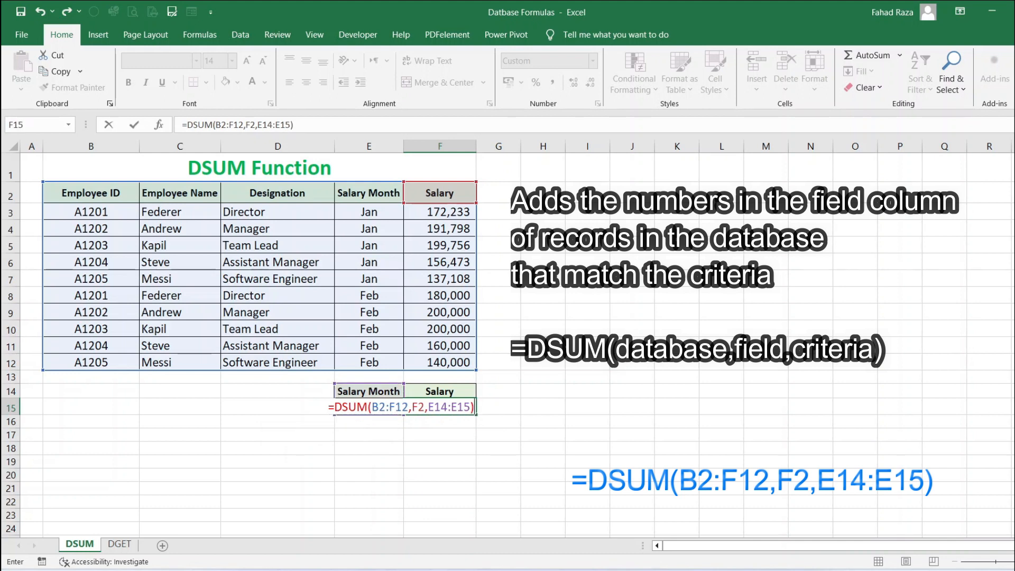
pyautogui.hotkey('ctrl', 'Return')
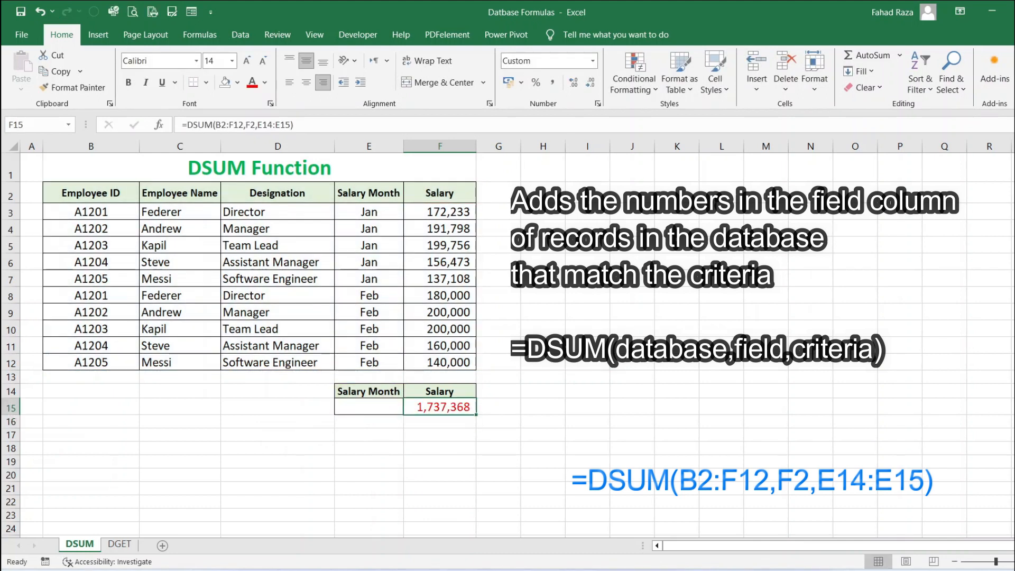
# Enter Jan as the salary month criterion in E15
pyautogui.click(369, 407)
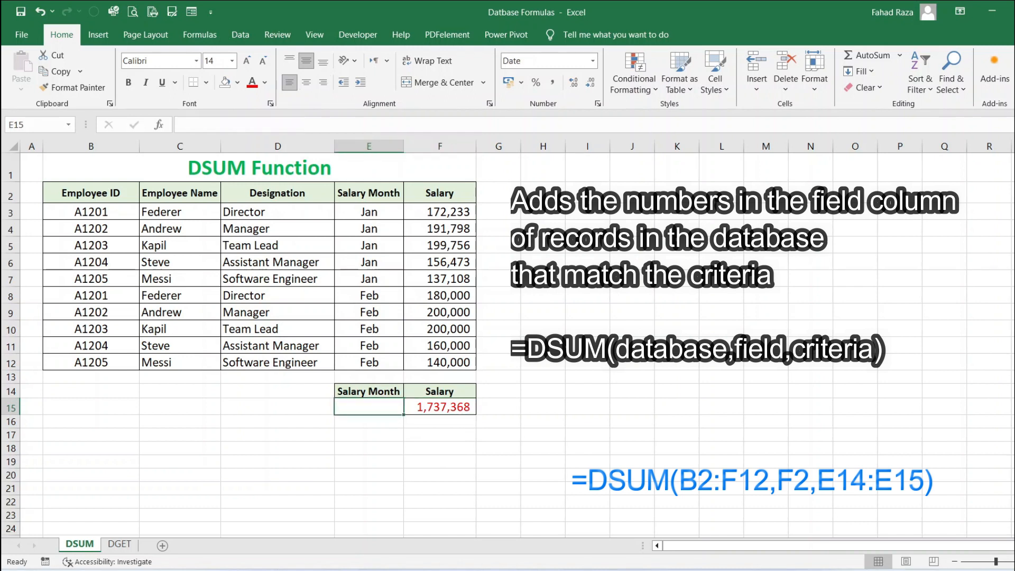
pyautogui.write('Jan')
pyautogui.press('Return')
pyautogui.press('Right')
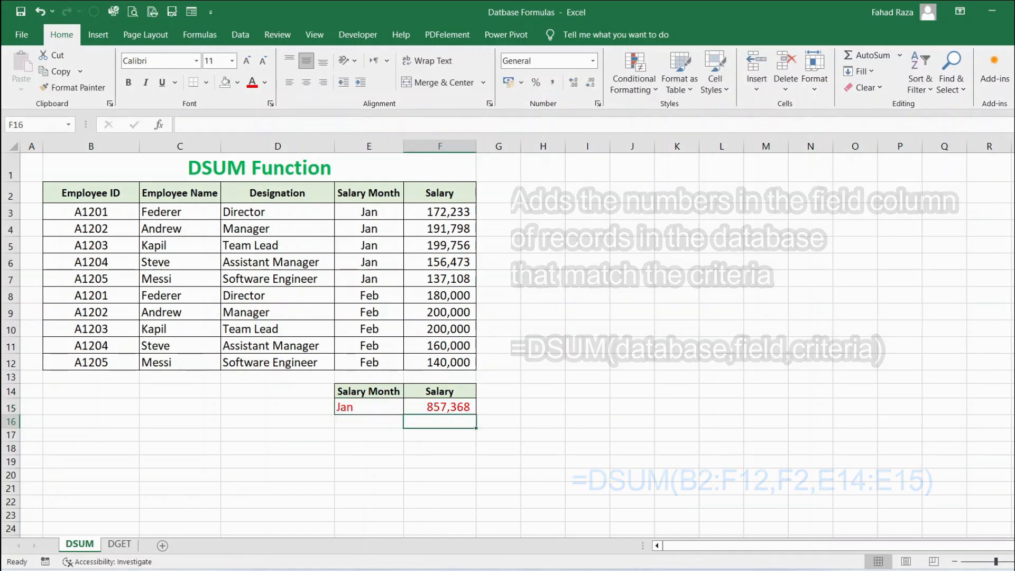
# Change the salary month criterion to Feb
pyautogui.press('Up')
pyautogui.press('Left')
pyautogui.write('Feb')
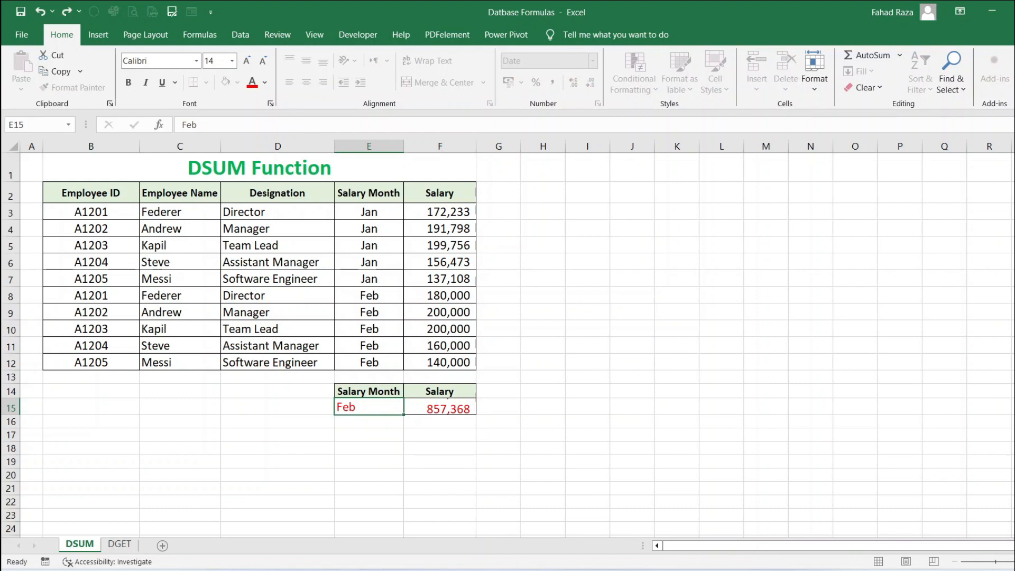
pyautogui.press('Tab')
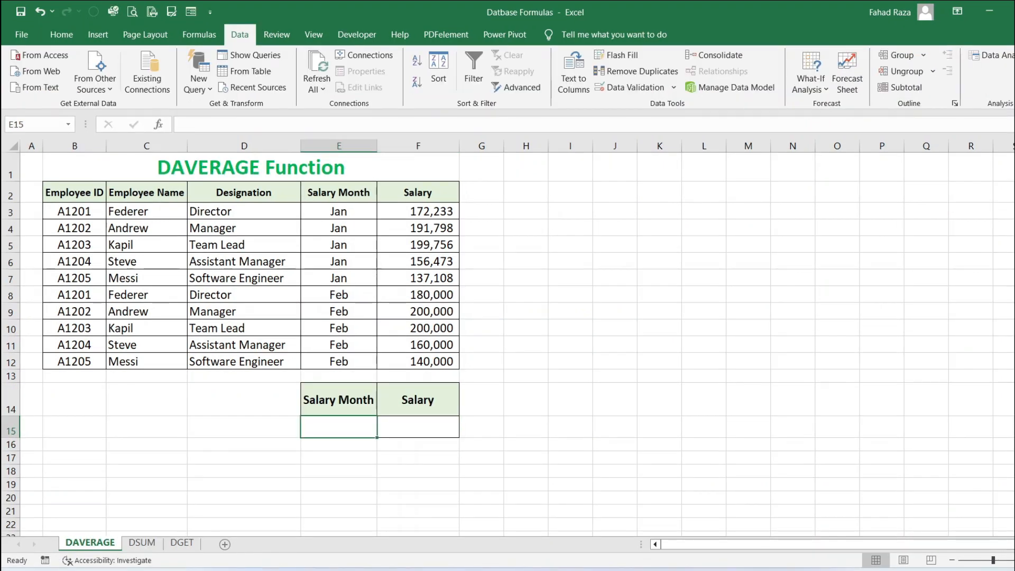
# On the DAVERAGE sheet, enter =DAVERAGE(B2:F12,F2,E14:E15) in F15
pyautogui.write('=')
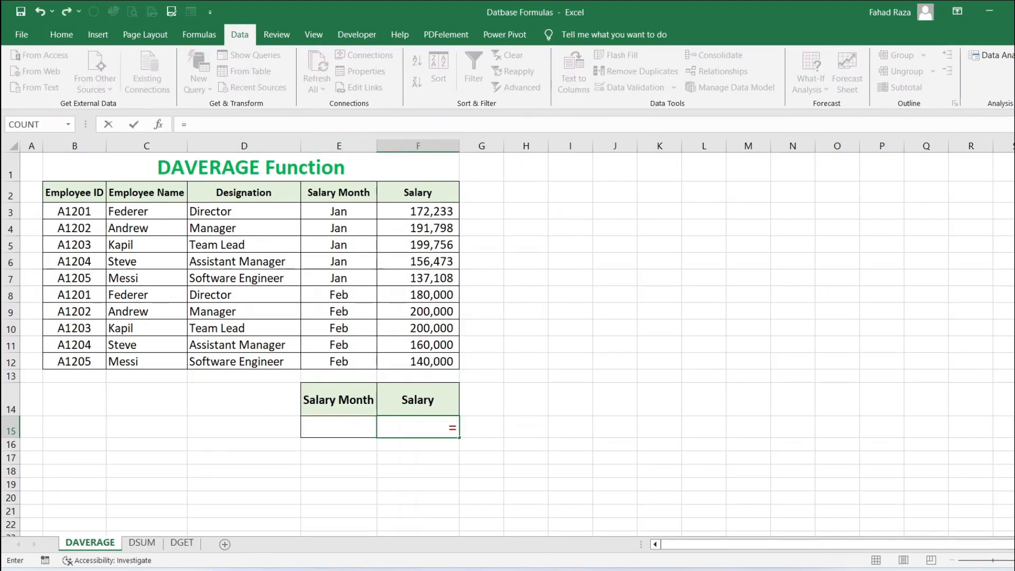
pyautogui.write('DAVERAG')
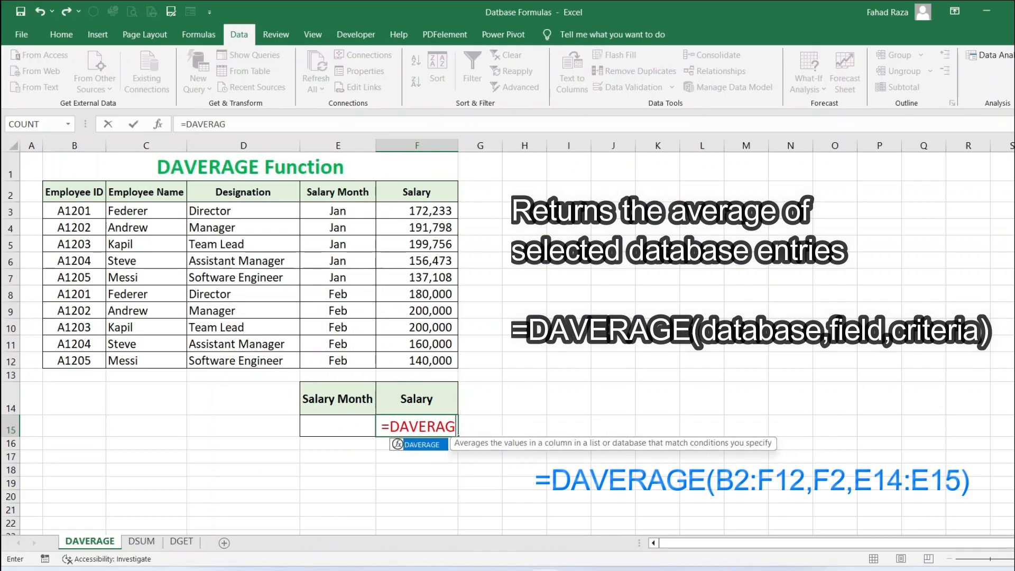
pyautogui.write('E(')
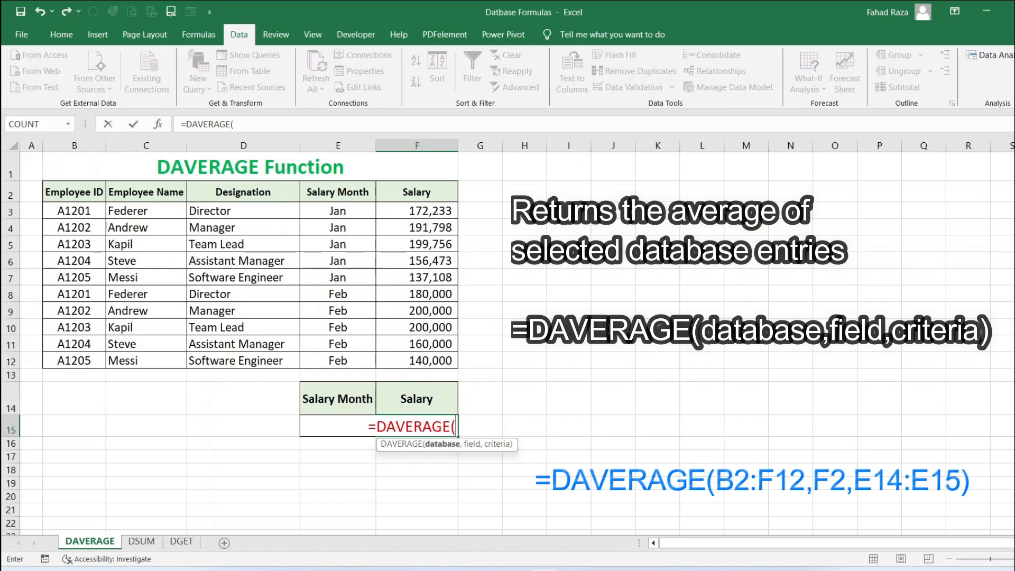
pyautogui.moveTo(74, 192); pyautogui.dragTo(417, 361)
pyautogui.write(',')
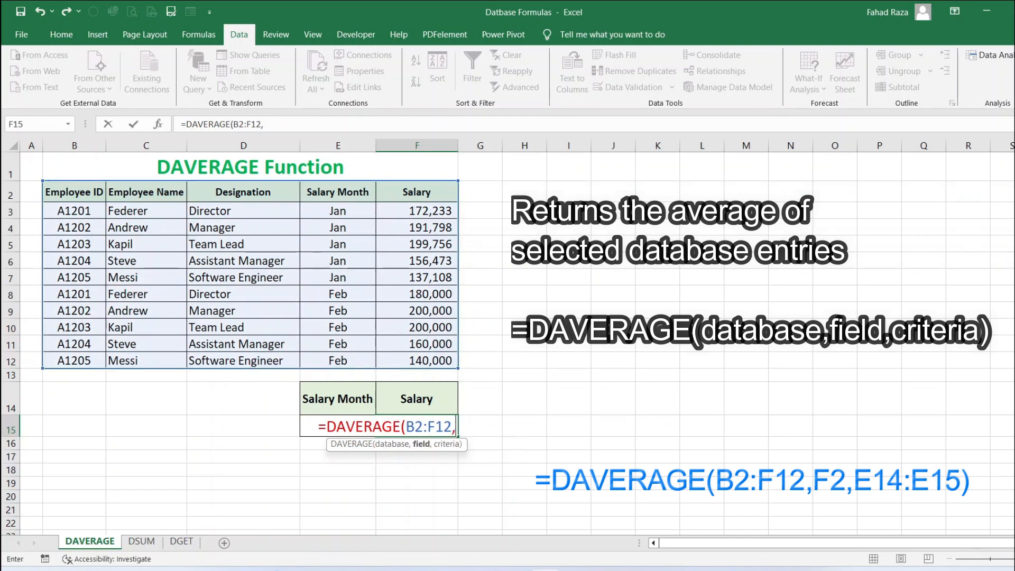
pyautogui.click(417, 192)
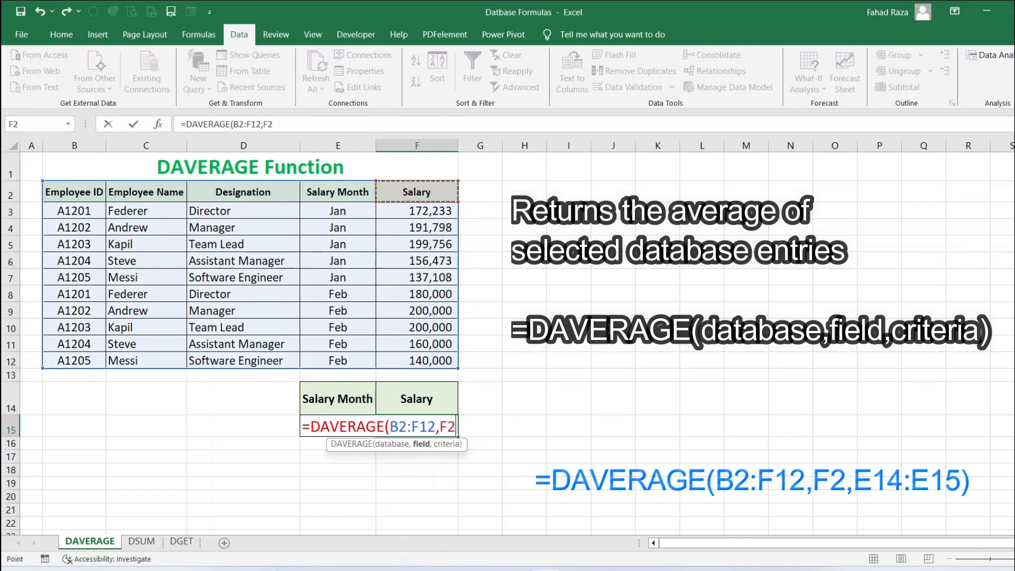
pyautogui.write(',')
pyautogui.moveTo(338, 399); pyautogui.dragTo(338, 426)
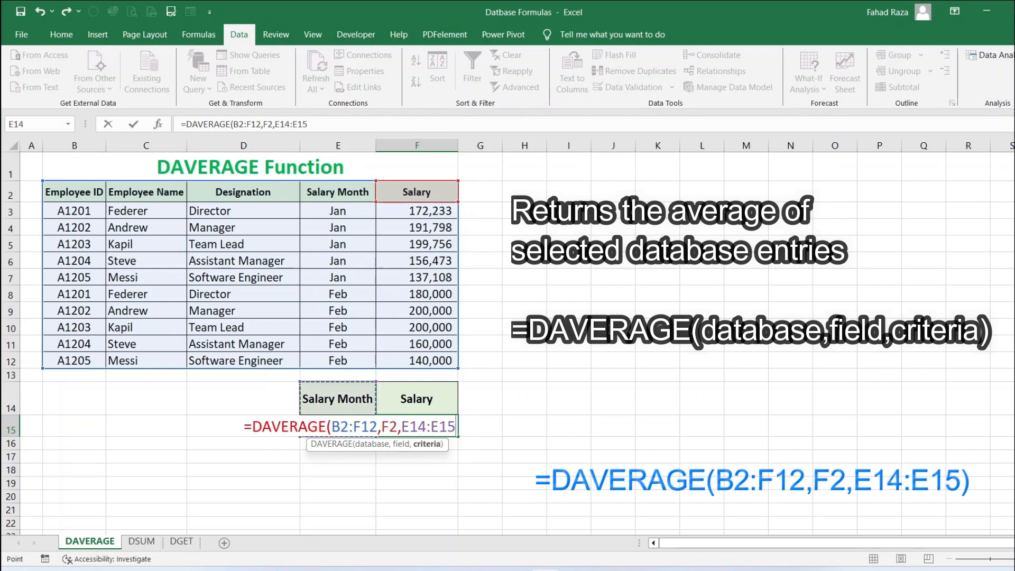
pyautogui.press('Return')
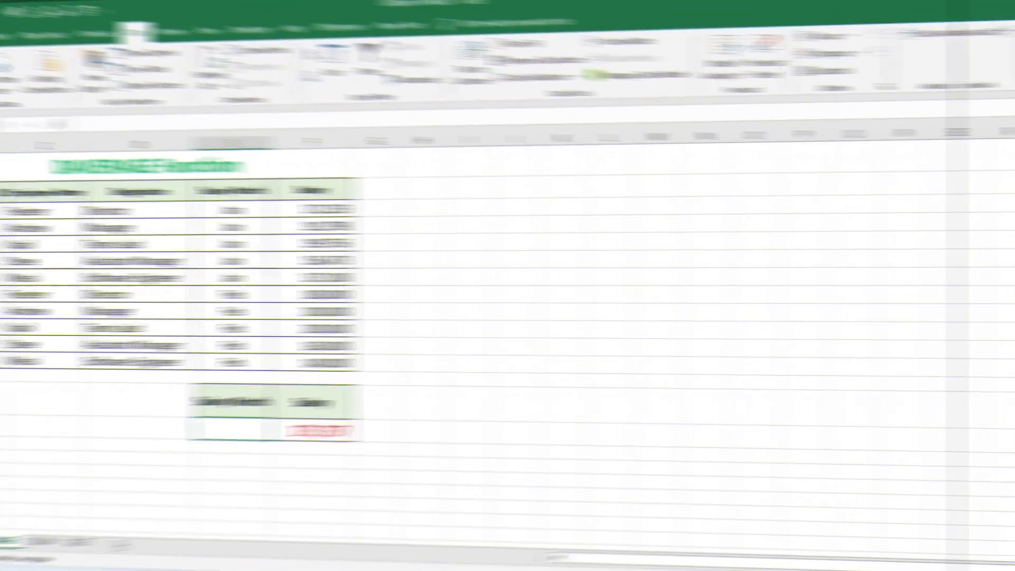
# Enter Jan as the salary month criterion, then replace it with Feb
pyautogui.write('Jan')
pyautogui.press('Return')
pyautogui.press('Up')
pyautogui.write('Feb')
pyautogui.press('Return')
pyautogui.press('Up')
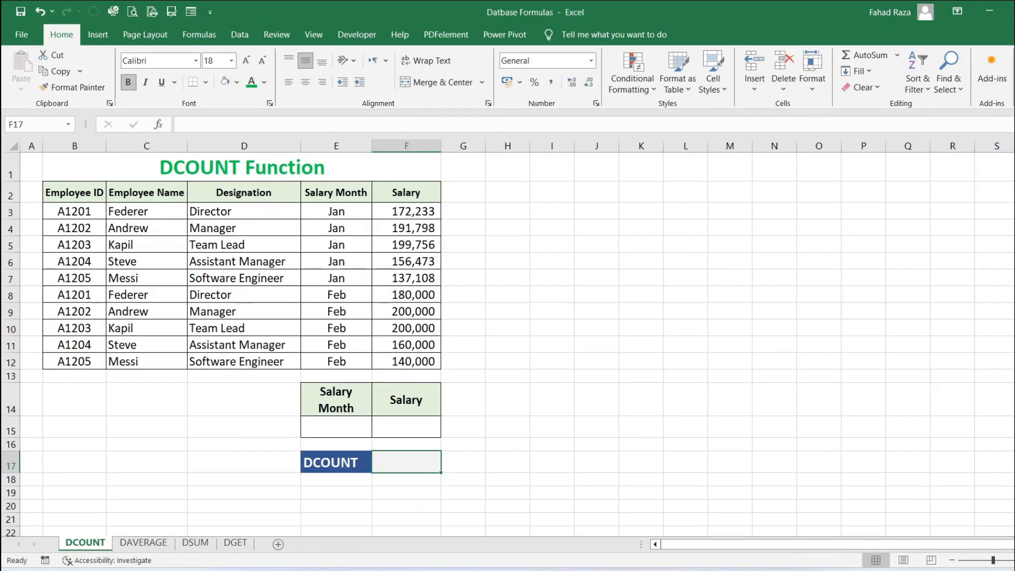
# On the DCOUNT sheet, enter =DCOUNT(B2:F12,F2,E14:F15) in F17
pyautogui.write('=DCOUNT')
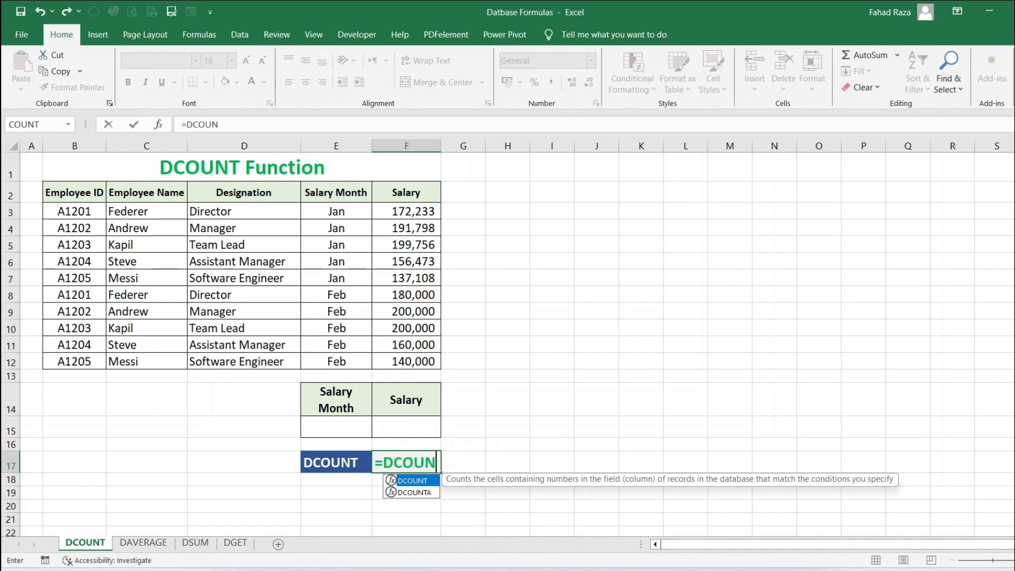
pyautogui.write('(')
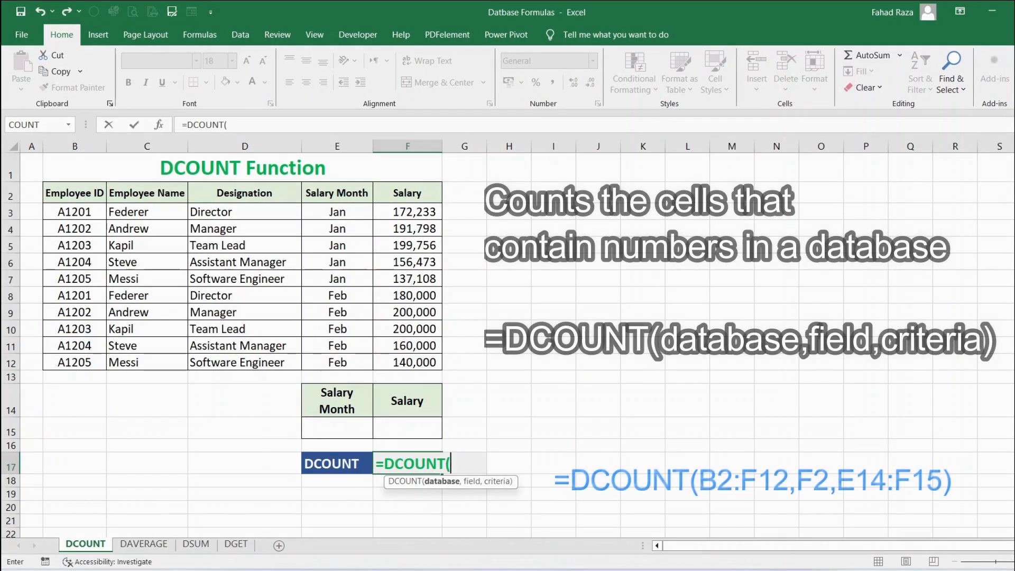
pyautogui.moveTo(74, 193); pyautogui.dragTo(407, 362)
pyautogui.write(',')
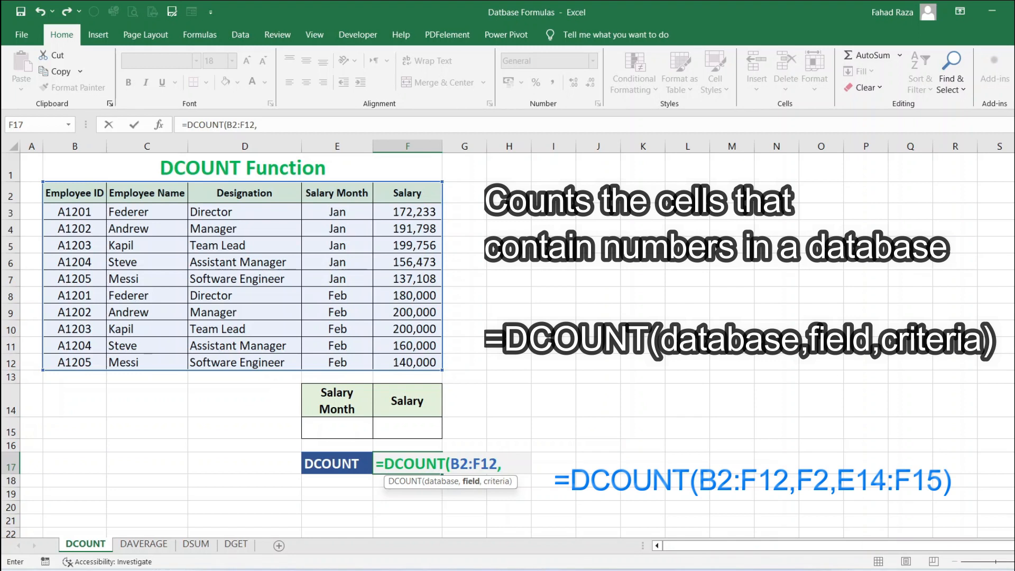
pyautogui.write('F2,')
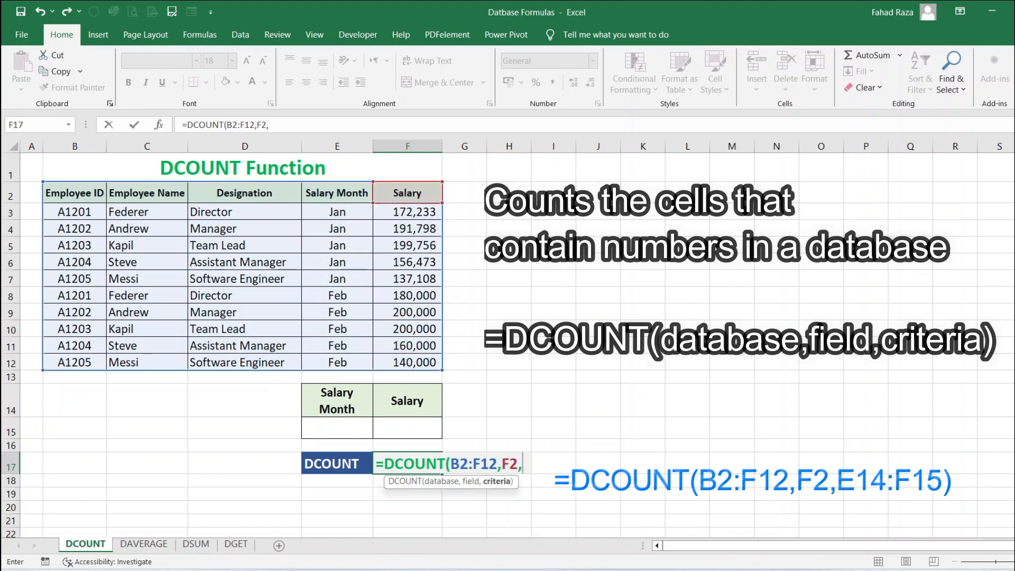
pyautogui.moveTo(337, 401); pyautogui.dragTo(407, 429)
pyautogui.write(')')
pyautogui.hotkey('ctrl', 'Return')
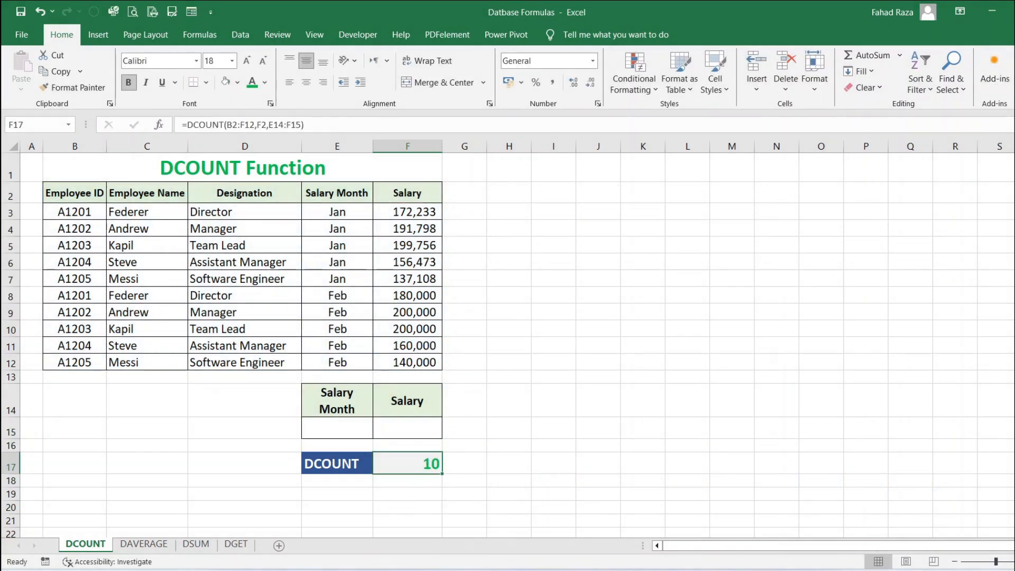
# Enter >150000 as the salary criterion in F15
pyautogui.click(408, 427)
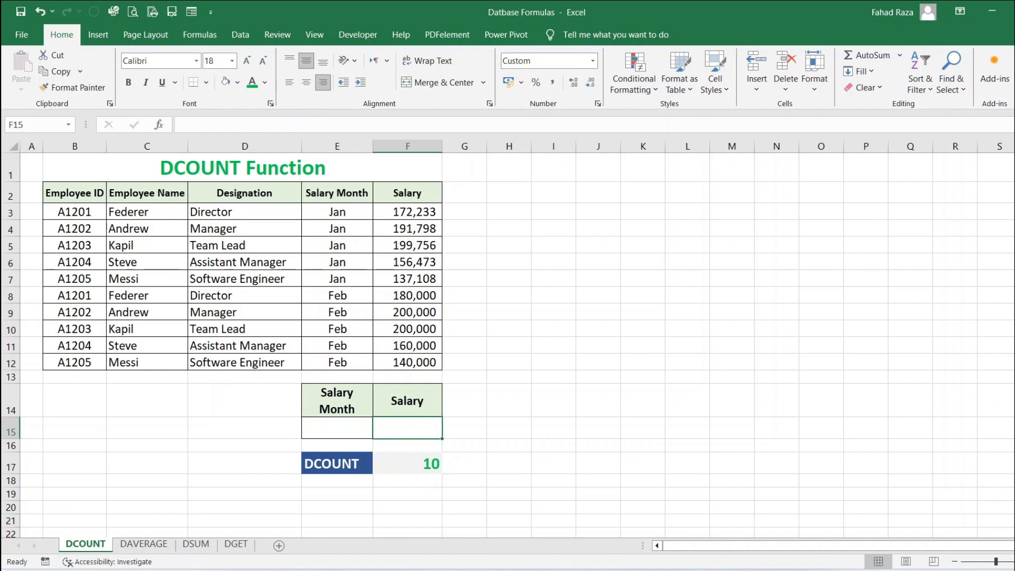
pyautogui.write('>')
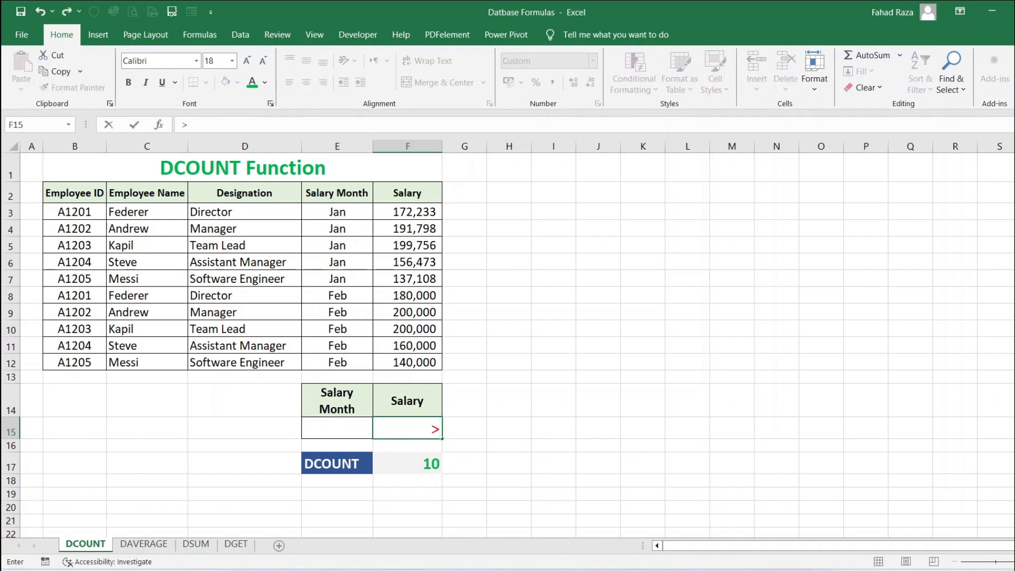
pyautogui.write('15000')
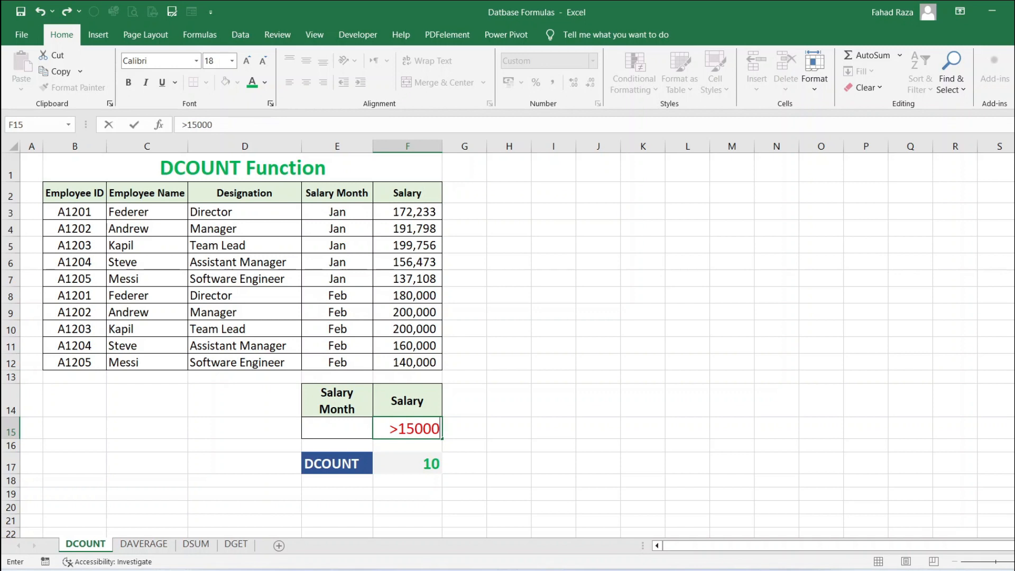
pyautogui.write('0')
pyautogui.press('Return')
pyautogui.press('Up')
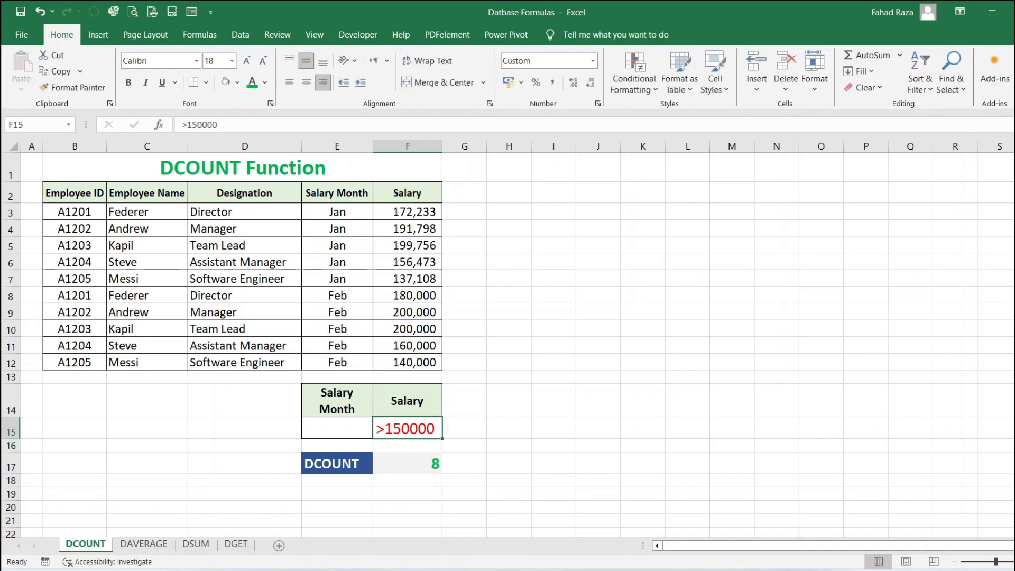
# Change the salary criterion in F15 to <180000
pyautogui.write('<')
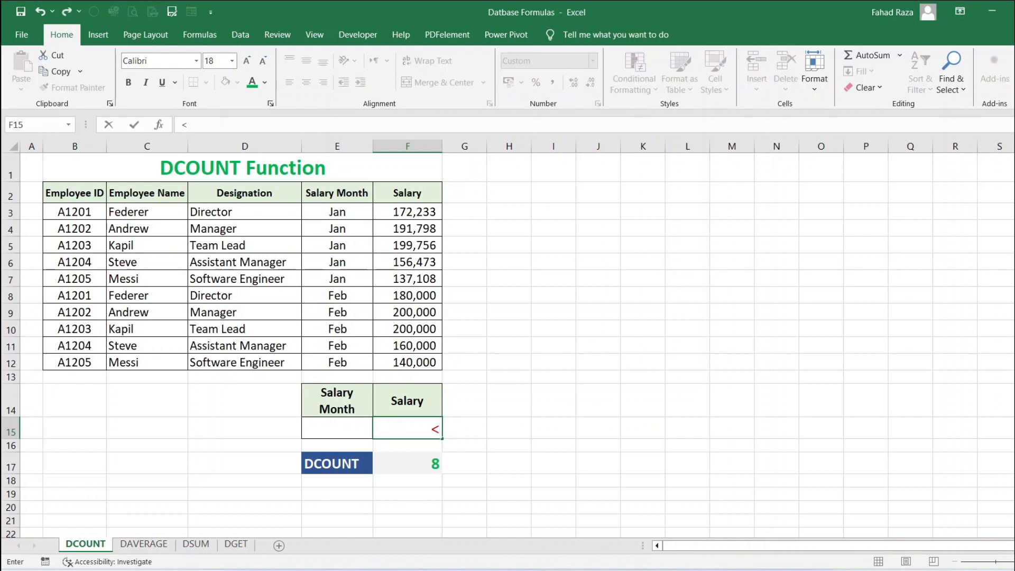
pyautogui.write('180000')
pyautogui.press('Return')
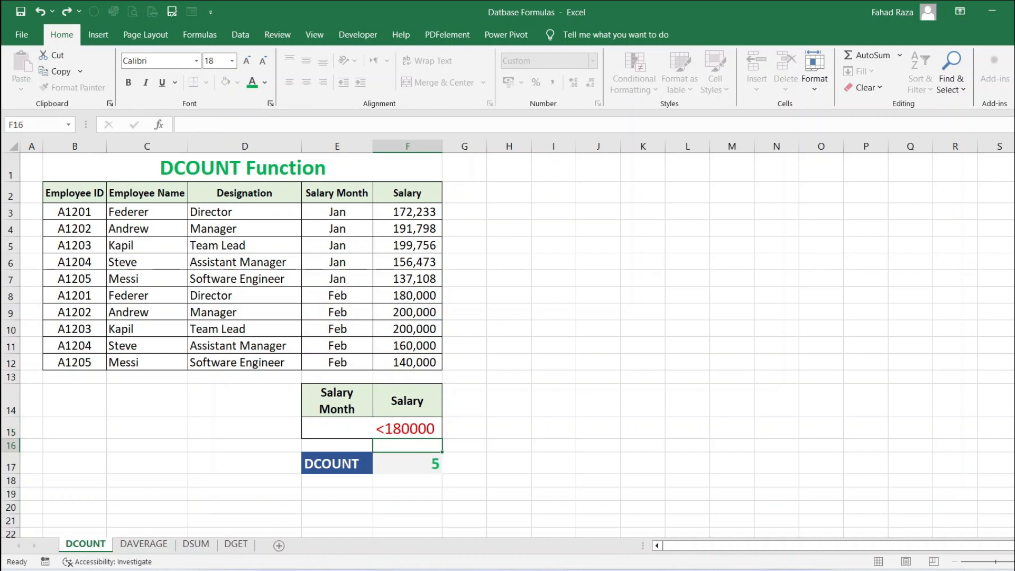
# Enter Feb as the salary month criterion in E15, then replace it with Jan
pyautogui.click(337, 428)
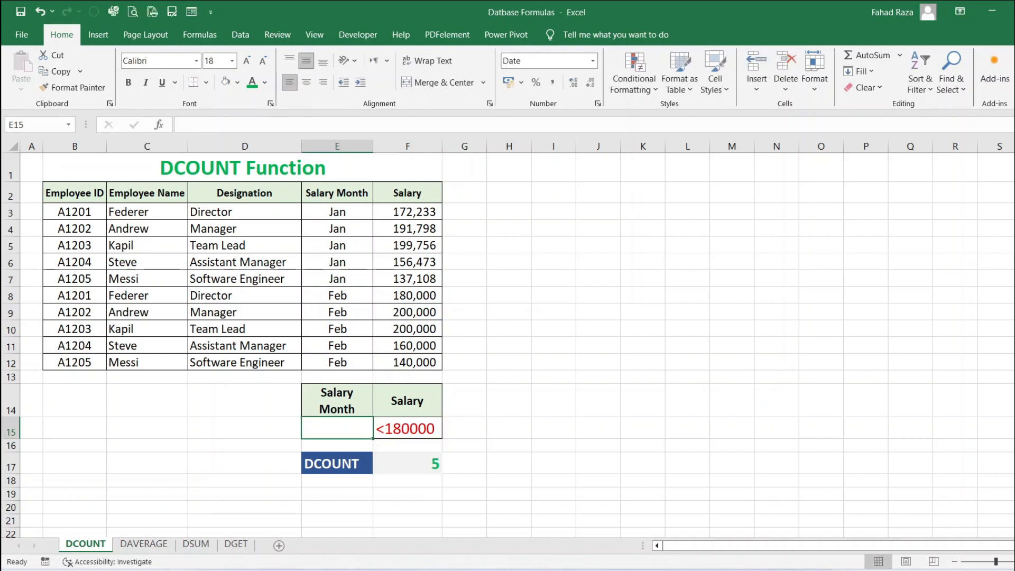
pyautogui.write('Feb')
pyautogui.press('Return')
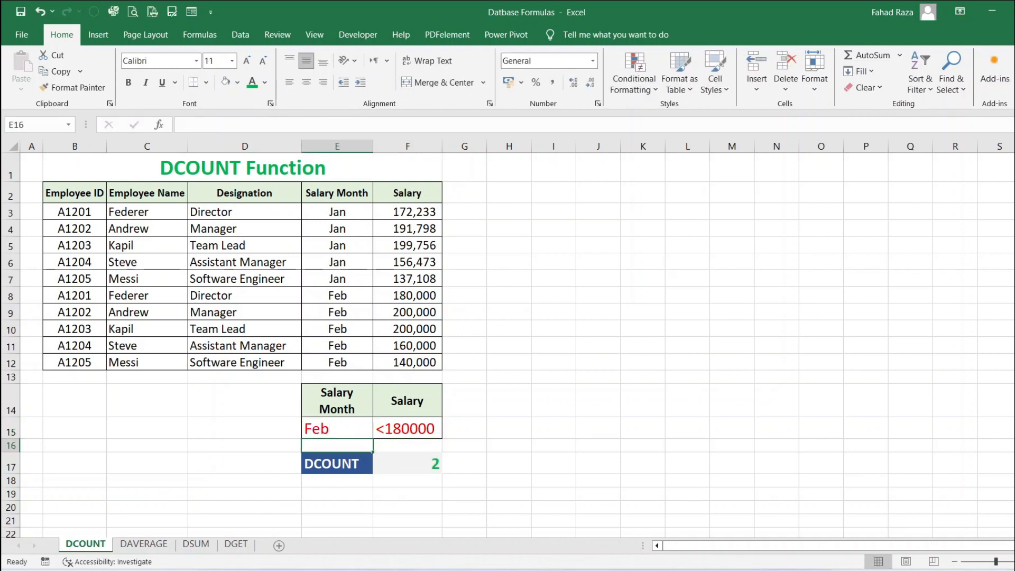
pyautogui.press('Up')
pyautogui.write('Jan')
pyautogui.press('Return')
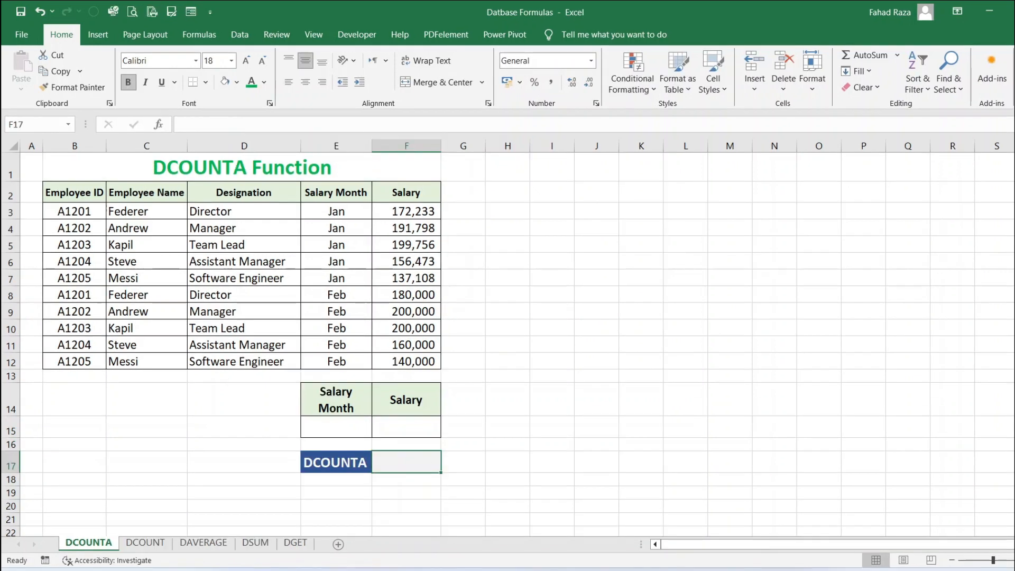
pyautogui.write('=DCOUNTA(')
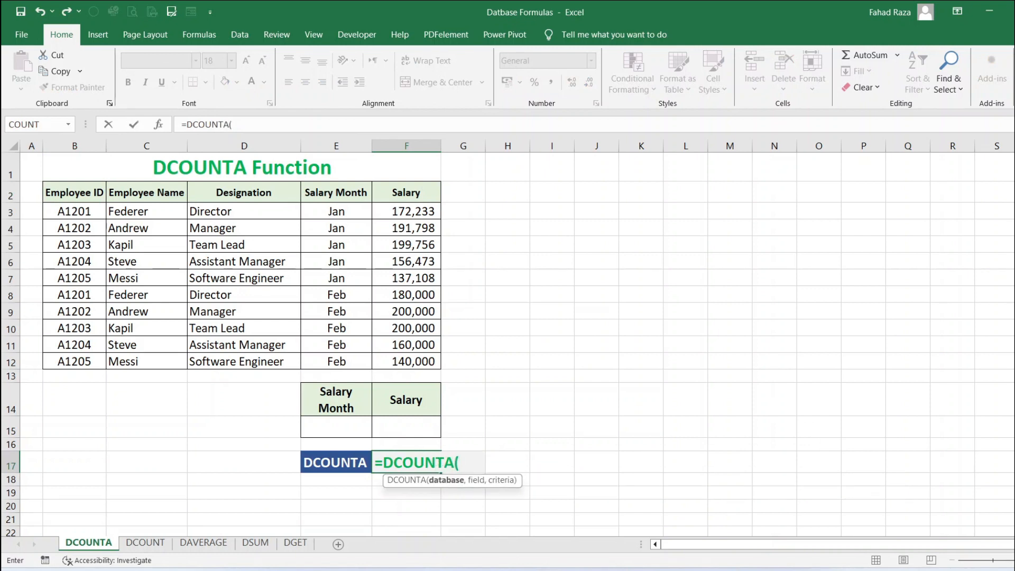
pyautogui.moveTo(75, 192); pyautogui.dragTo(406, 362)
pyautogui.write(',')
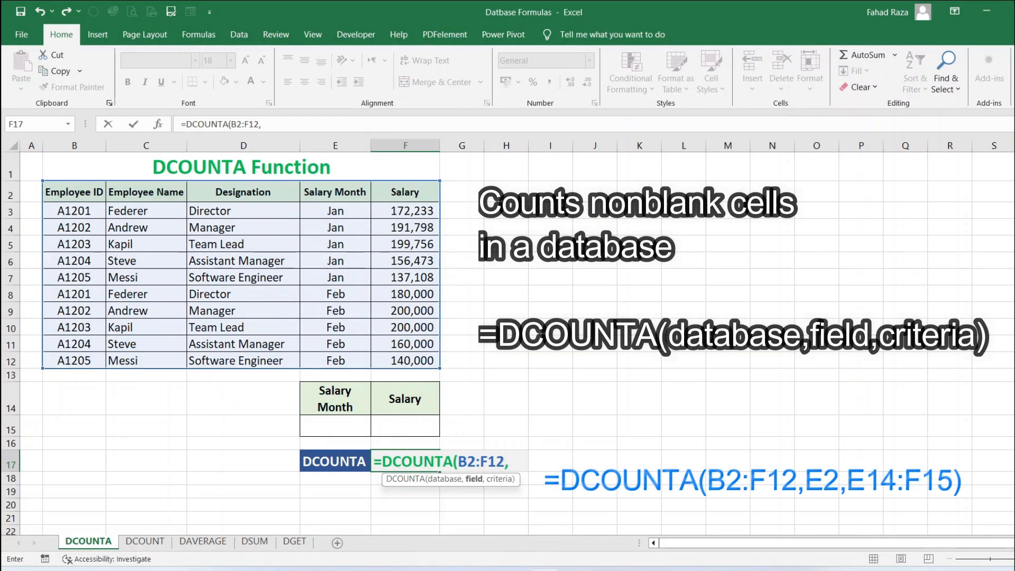
pyautogui.click(335, 193)
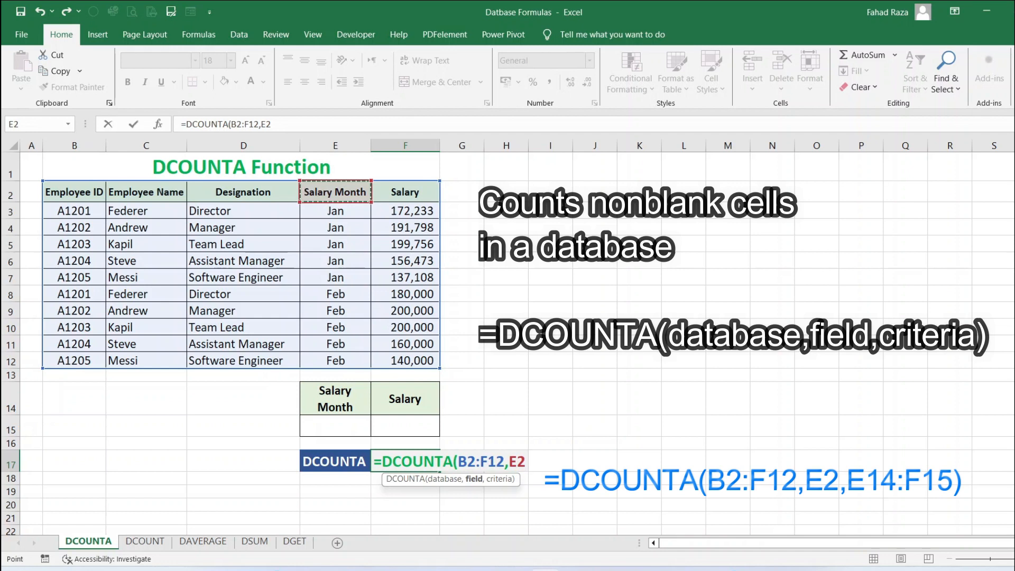
pyautogui.write(',')
pyautogui.press('BackSpace')
pyautogui.press('BackSpace')
pyautogui.press('BackSpace')
pyautogui.press('BackSpace')
pyautogui.press('BackSpace')
pyautogui.press('BackSpace')
pyautogui.press('BackSpace')
pyautogui.press('BackSpace')
pyautogui.press('BackSpace')
pyautogui.press('BackSpace')
pyautogui.press('BackSpace')
pyautogui.press('BackSpace')
pyautogui.press('BackSpace')
pyautogui.press('BackSpace')
pyautogui.press('BackSpace')
pyautogui.press('BackSpace')
pyautogui.press('BackSpace')
pyautogui.press('BackSpace')
pyautogui.press('BackSpace')
pyautogui.press('Return')
# On the DCOUNTA sheet, enter =DCOUNTA(B2:F12,E2,E14:F15) in F17
pyautogui.click(405, 461)
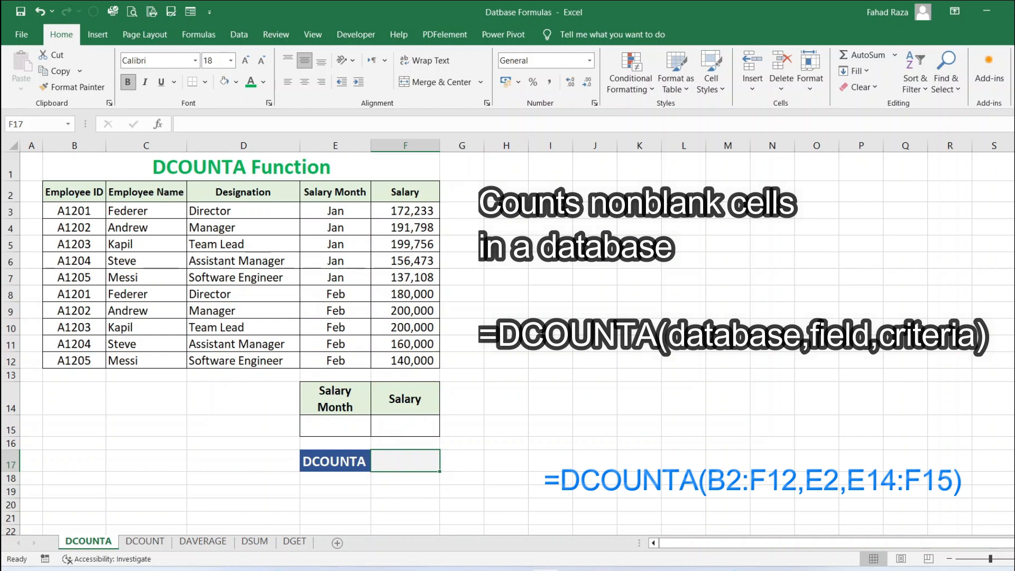
pyautogui.write('=DCOUNTA(')
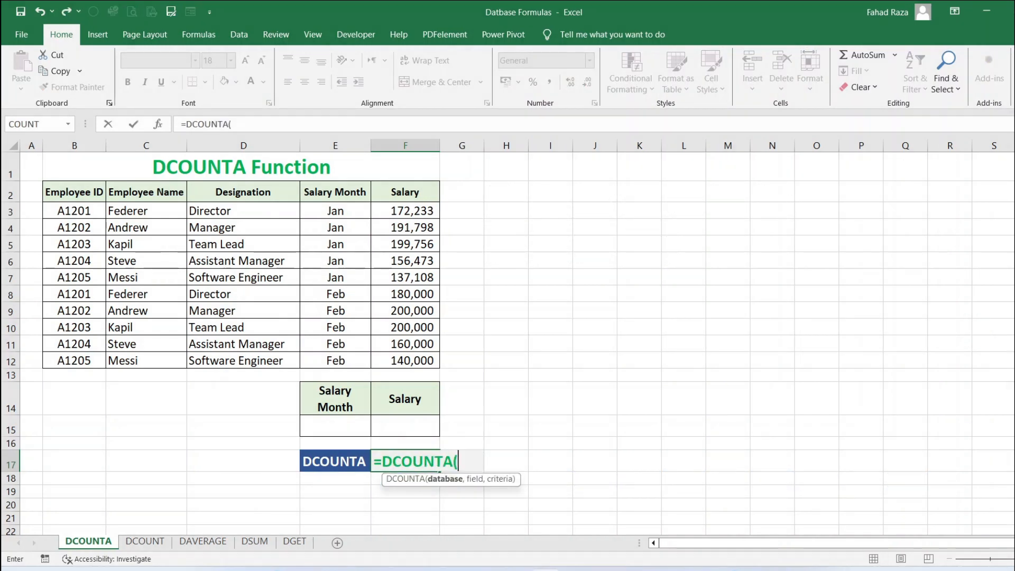
pyautogui.moveTo(74, 192); pyautogui.dragTo(434, 361)
pyautogui.write(',')
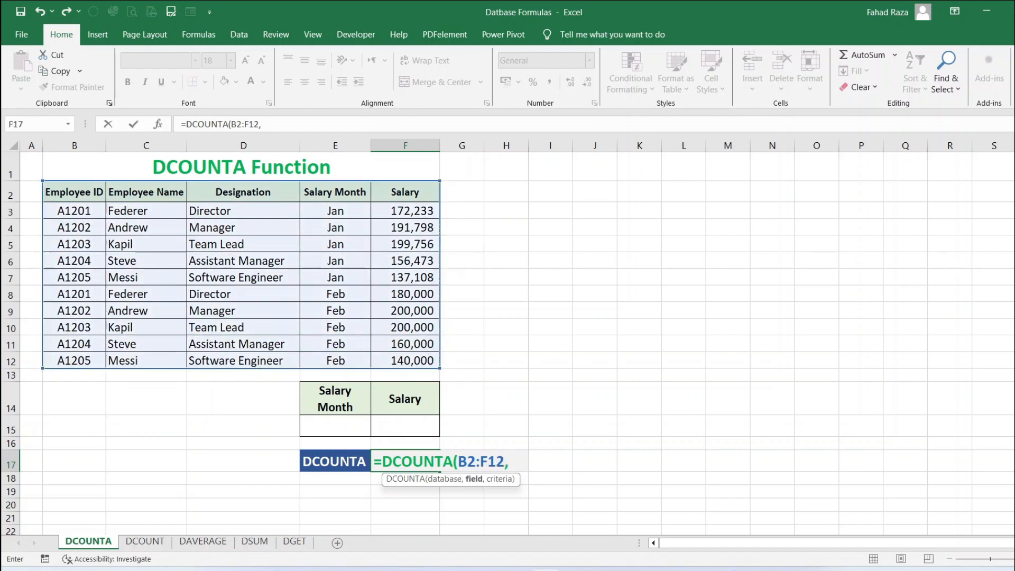
pyautogui.click(335, 192)
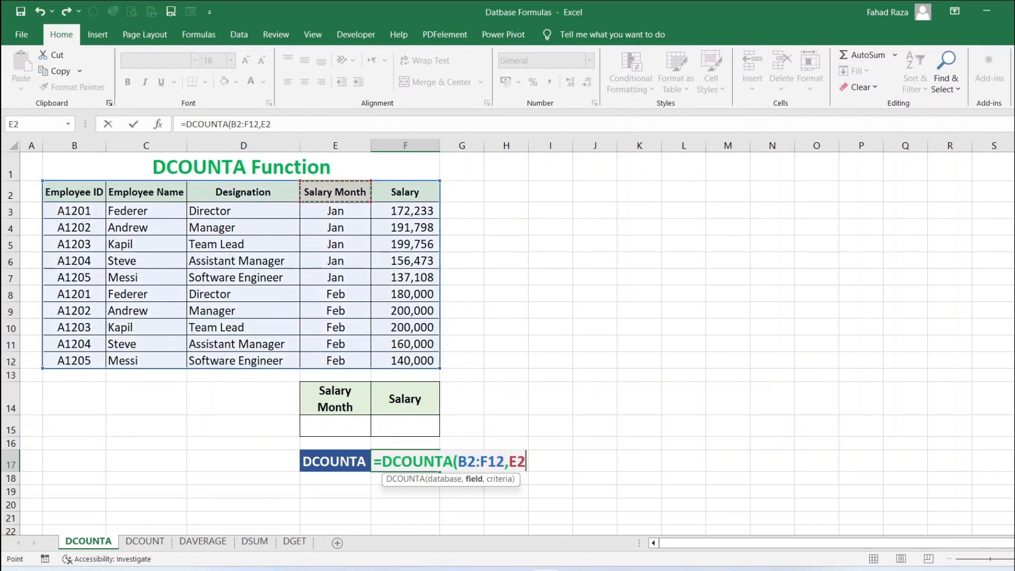
pyautogui.write(',')
pyautogui.moveTo(335, 399); pyautogui.dragTo(405, 425)
pyautogui.write(')')
pyautogui.hotkey('ctrl', 'Return')
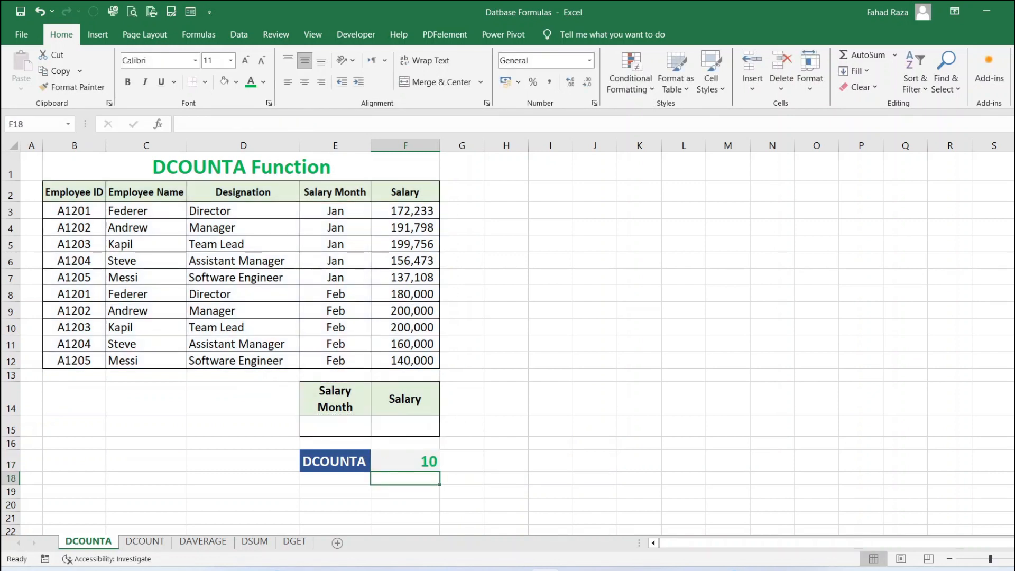
# Enter Jan as the salary month criterion in E15, then replace it with Feb
pyautogui.click(336, 426)
pyautogui.write('Jan')
pyautogui.press('Return')
pyautogui.click(336, 426)
pyautogui.write('Feb')
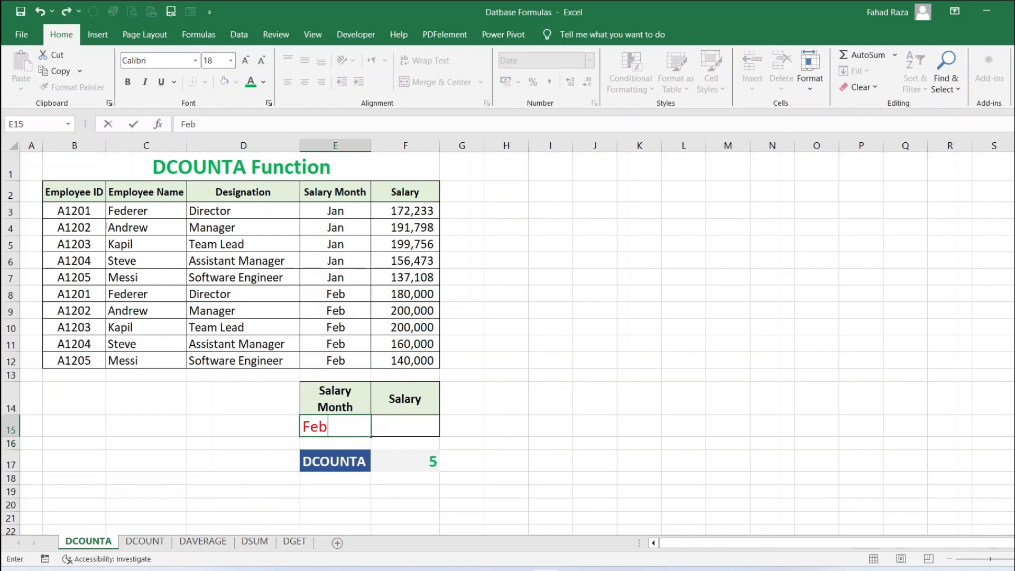
pyautogui.press('Return')
# Enter >180000 as the salary criterion in F15
pyautogui.click(405, 426)
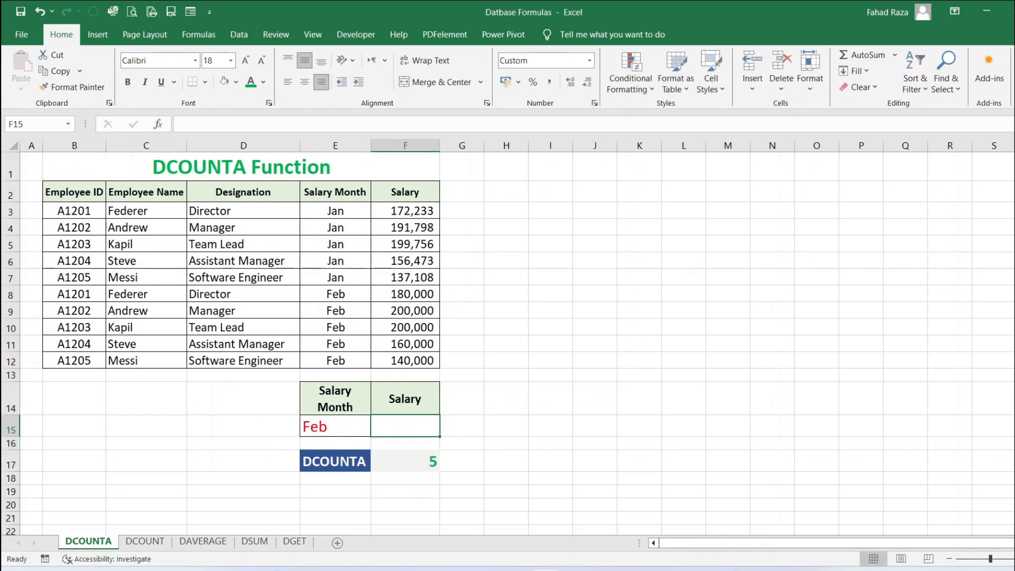
pyautogui.write('>')
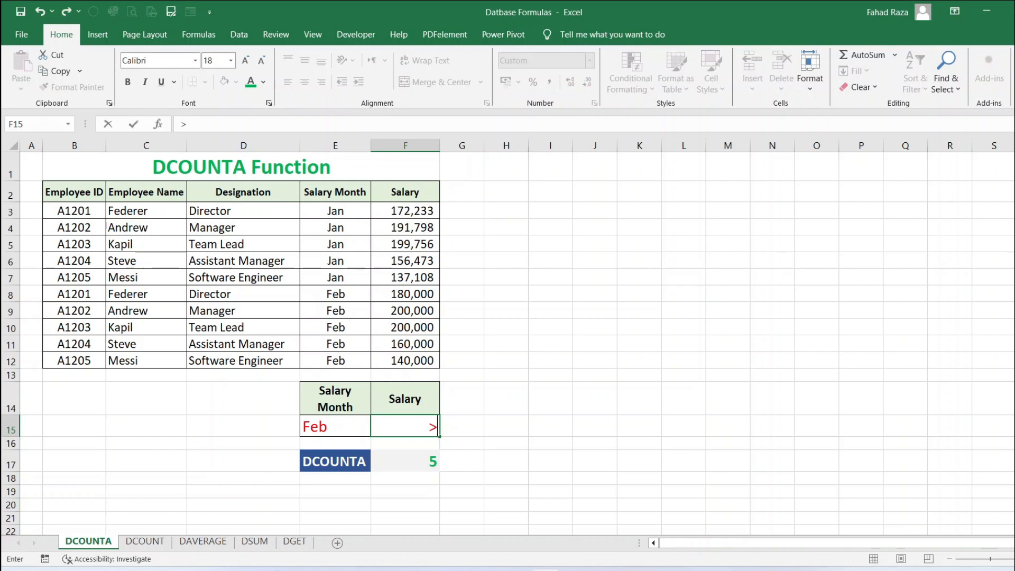
pyautogui.write('180000')
pyautogui.press('Return')
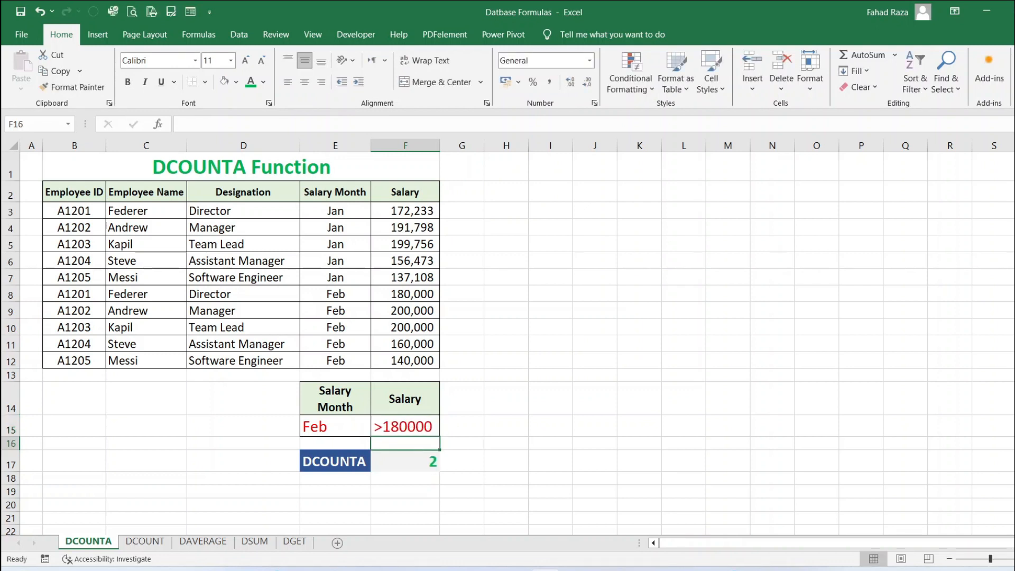
# Change the salary criterion in F15 to <180000
pyautogui.click(405, 426)
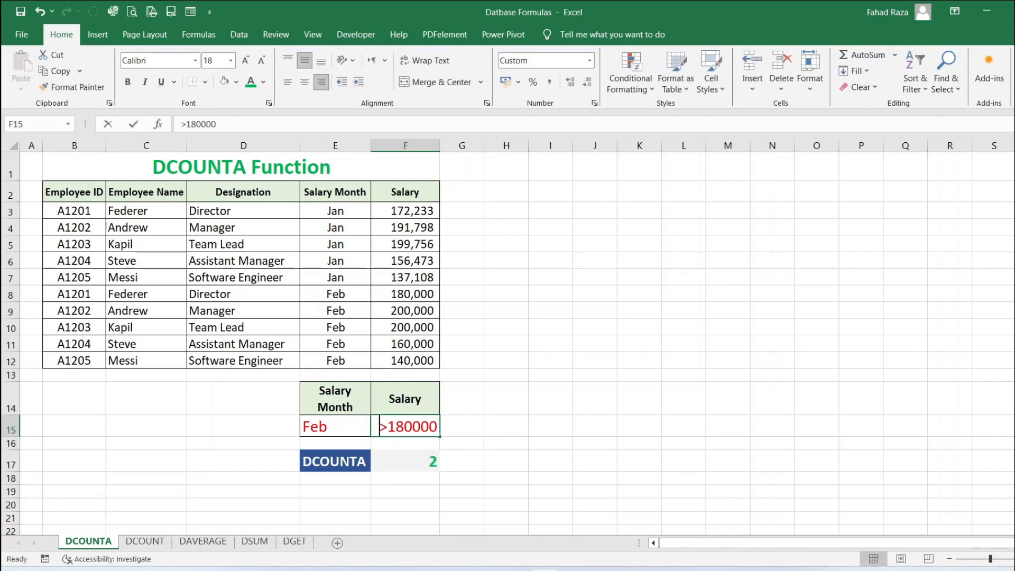
pyautogui.press('F2')
pyautogui.press('Home')
pyautogui.press('Delete')
pyautogui.write('<')
pyautogui.press('Return')
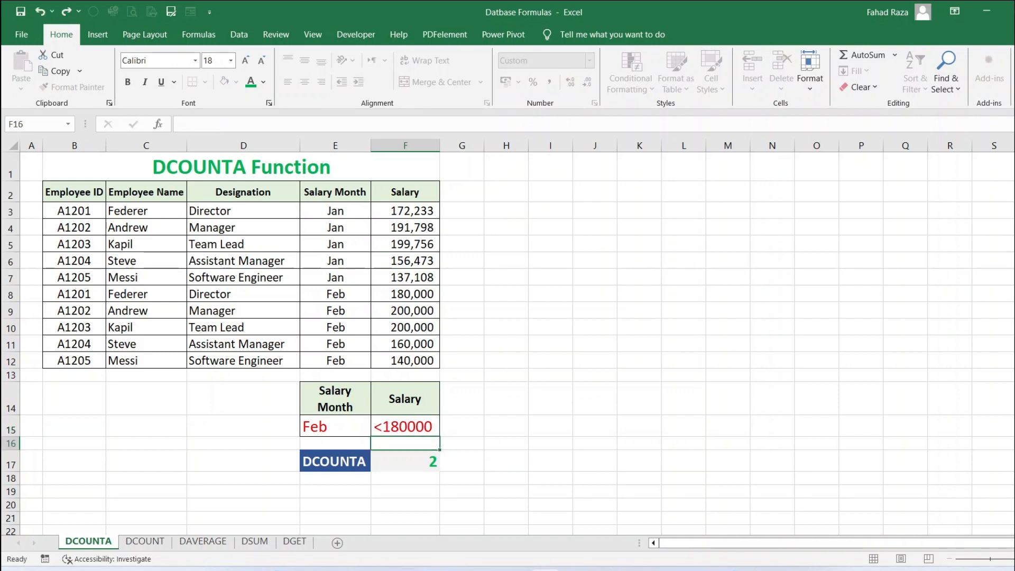
# Change the salary month criterion in E15 to Jan
pyautogui.press('Up')
pyautogui.press('Left')
pyautogui.write('Jan')
pyautogui.press('Return')
pyautogui.press('Right')
pyautogui.press('Down')
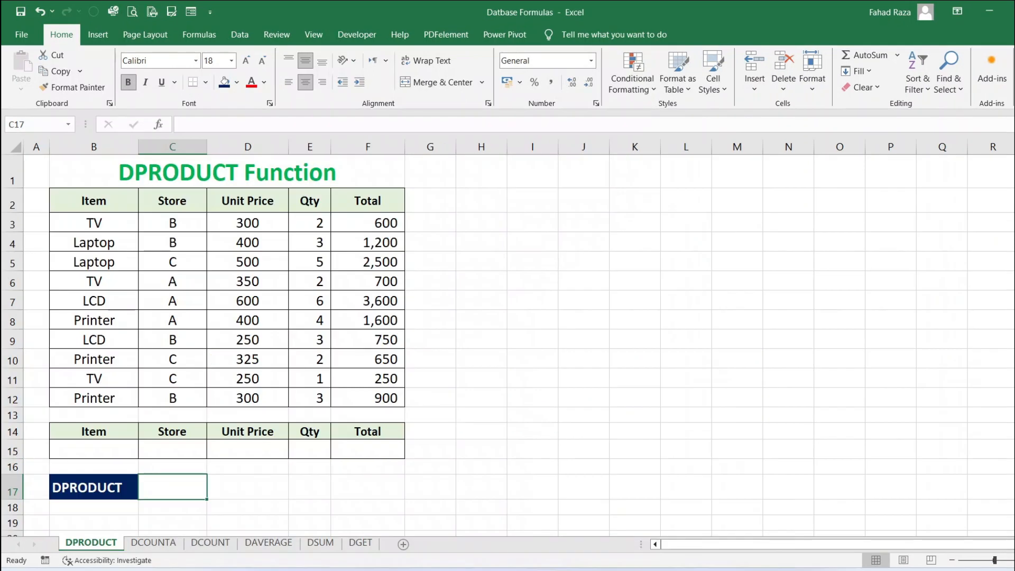
# On the DPRODUCT sheet, enter =DPRODUCT(B2:F12,E2,B14:F15) in C17
pyautogui.write('=DPRODUCT(')
pyautogui.moveTo(94, 202); pyautogui.dragTo(378, 397)
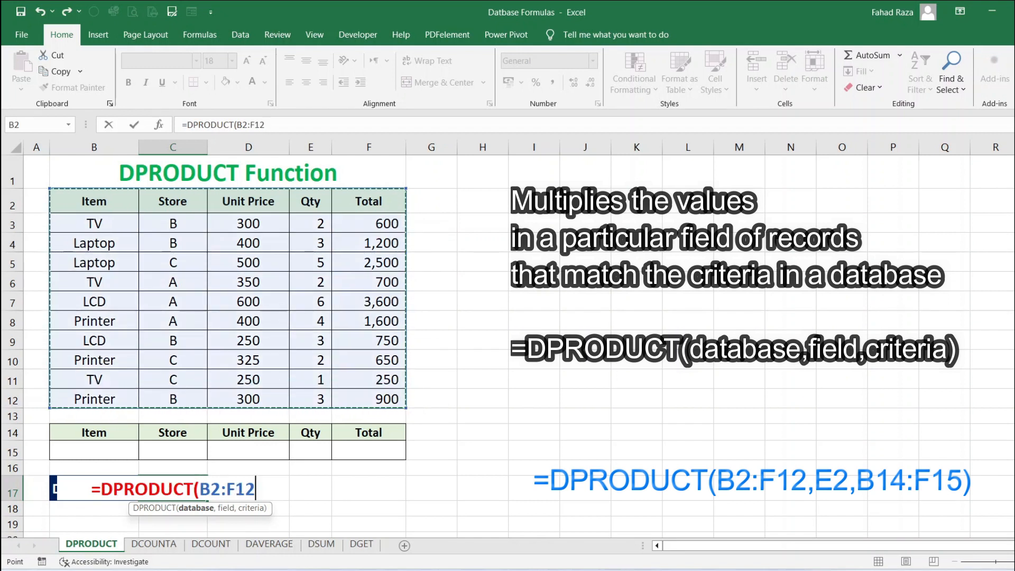
pyautogui.write(',')
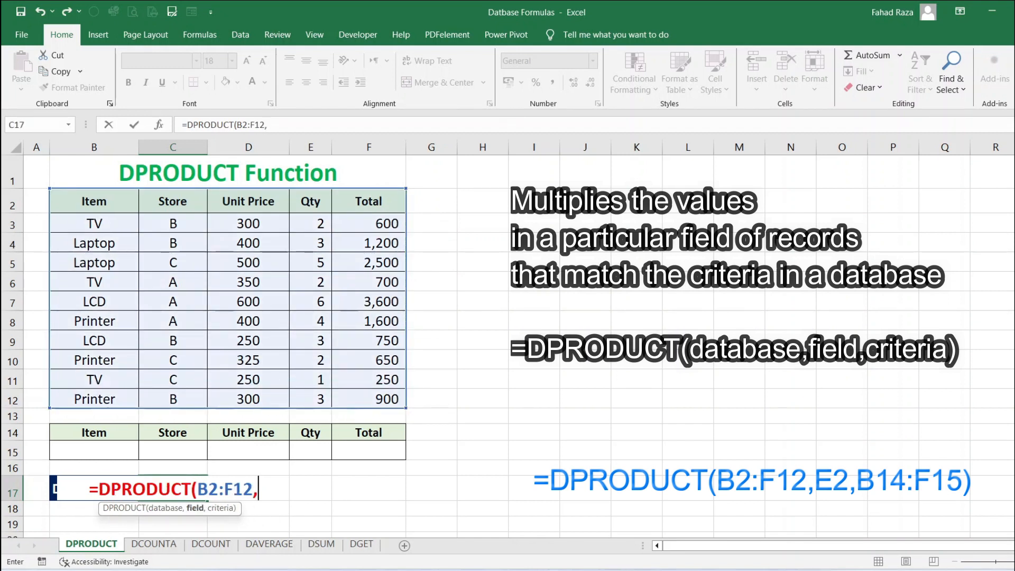
pyautogui.click(310, 201)
pyautogui.write(',')
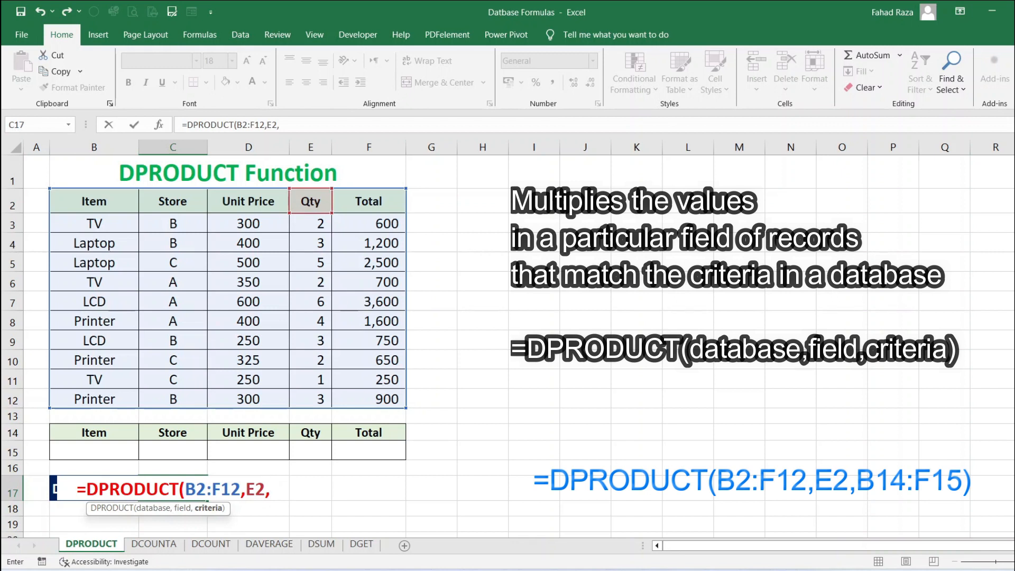
pyautogui.moveTo(94, 433); pyautogui.dragTo(369, 451)
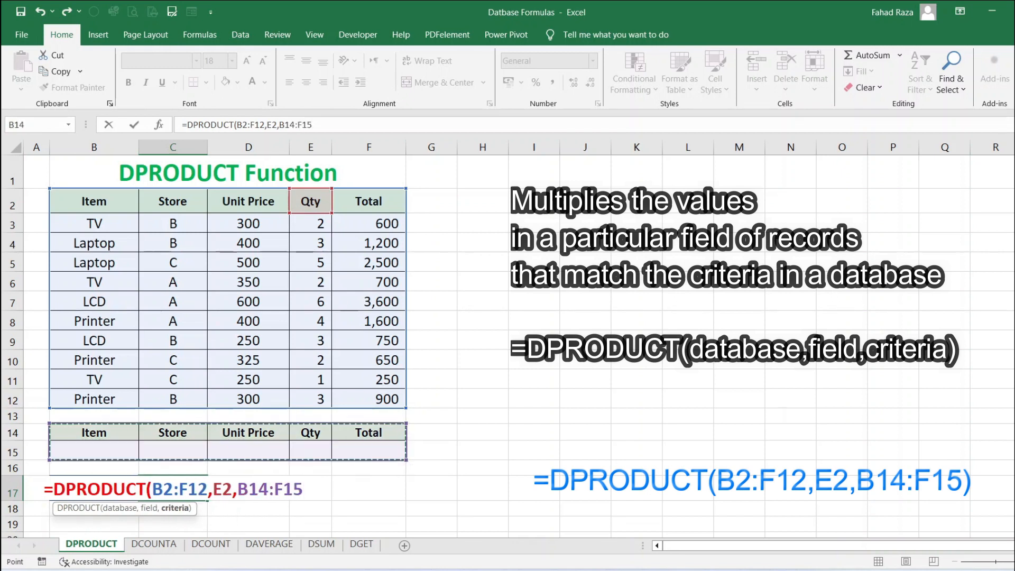
pyautogui.press('Return')
# Enter >2 as the Qty criterion in E15
pyautogui.press('Up')
pyautogui.press('Up')
pyautogui.press('Up')
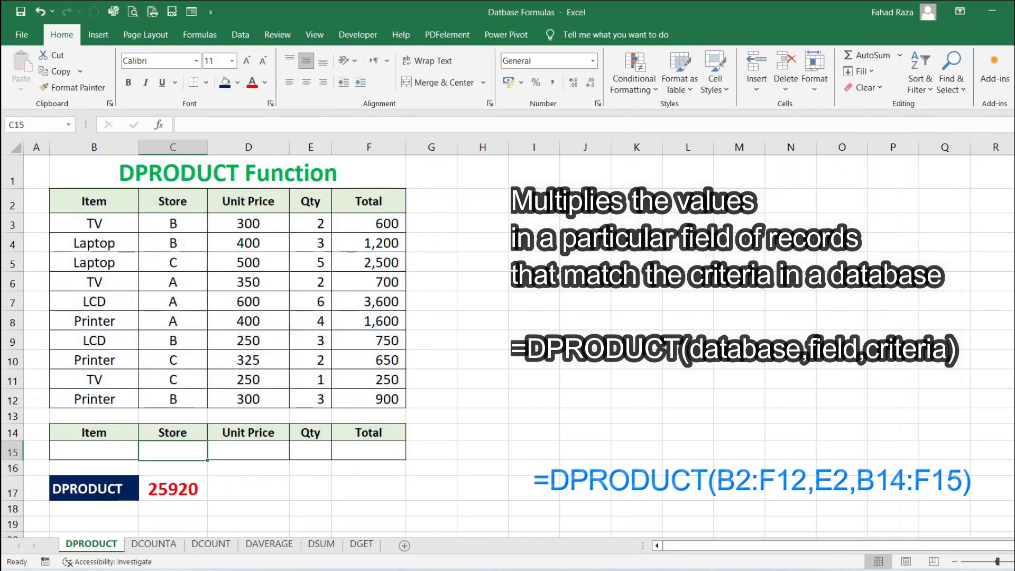
pyautogui.press('Right')
pyautogui.press('Right')
pyautogui.write('>2')
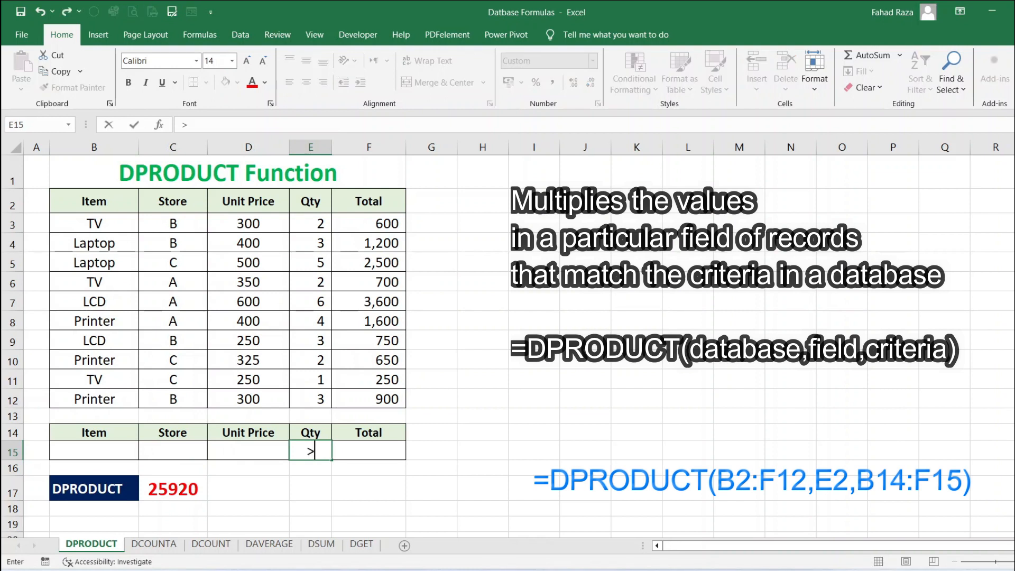
pyautogui.hotkey('ctrl', 'Return')
pyautogui.press('Left')
pyautogui.press('Left')
pyautogui.press('Left')
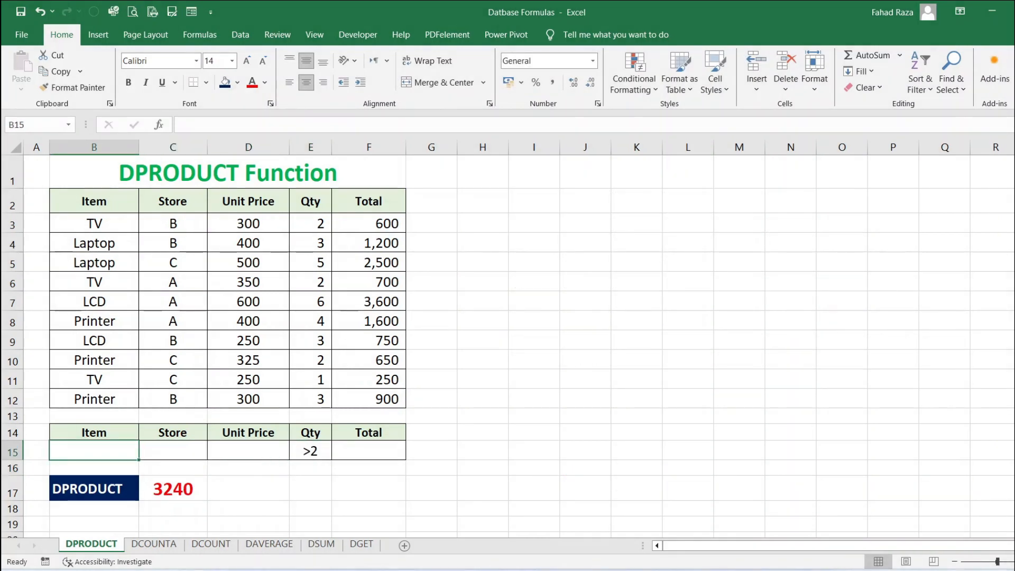
# Enter Laptop as the Item criterion in B15 on the DPRODUCT sheet
pyautogui.write('Laptop')
pyautogui.press('Return')
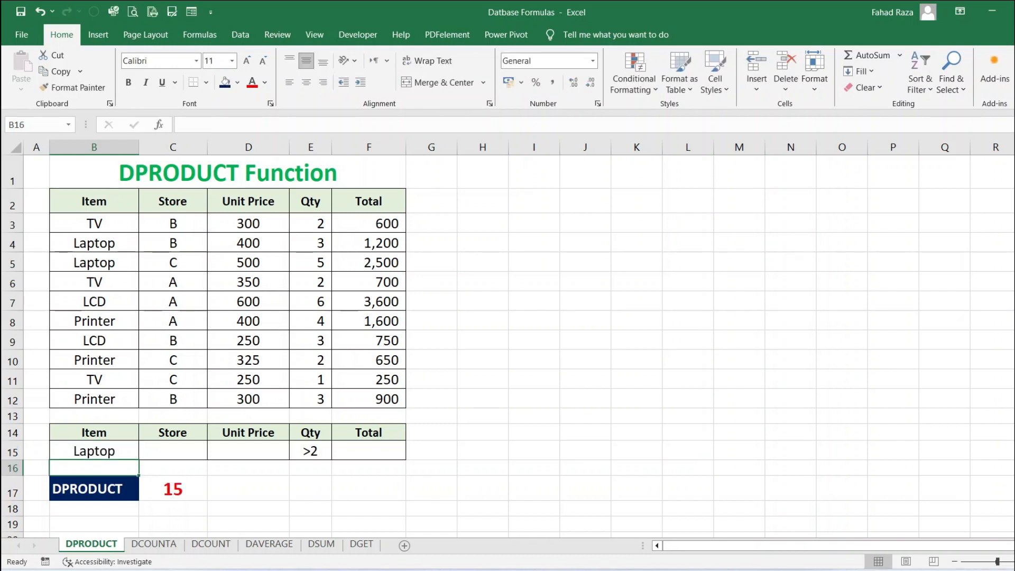
# Enter B as the Store criterion in C15
pyautogui.press('Up')
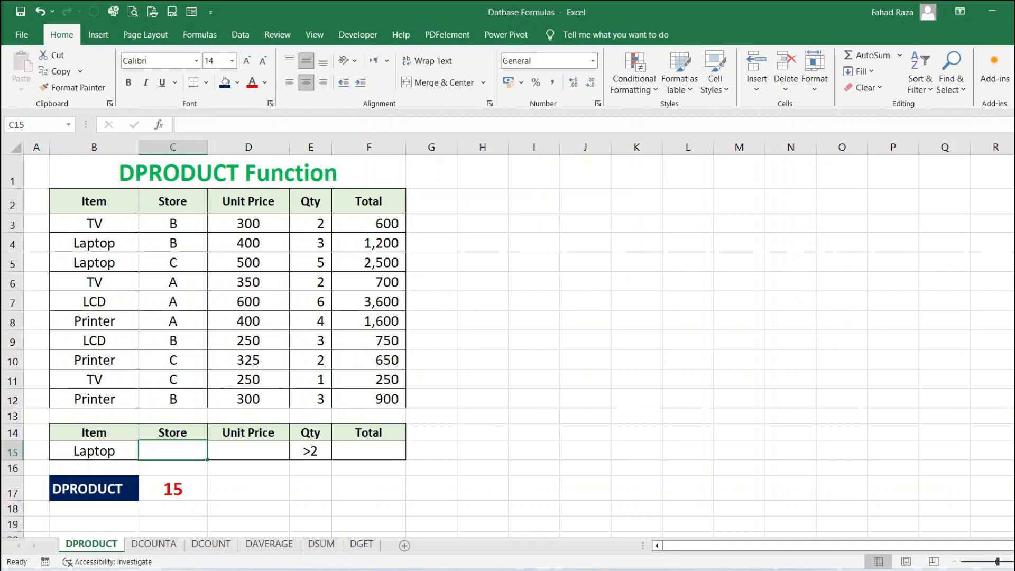
pyautogui.write('B')
pyautogui.press('Return')
# Enter >300 as the Unit Price criterion in D15
pyautogui.press('Up')
pyautogui.press('Right')
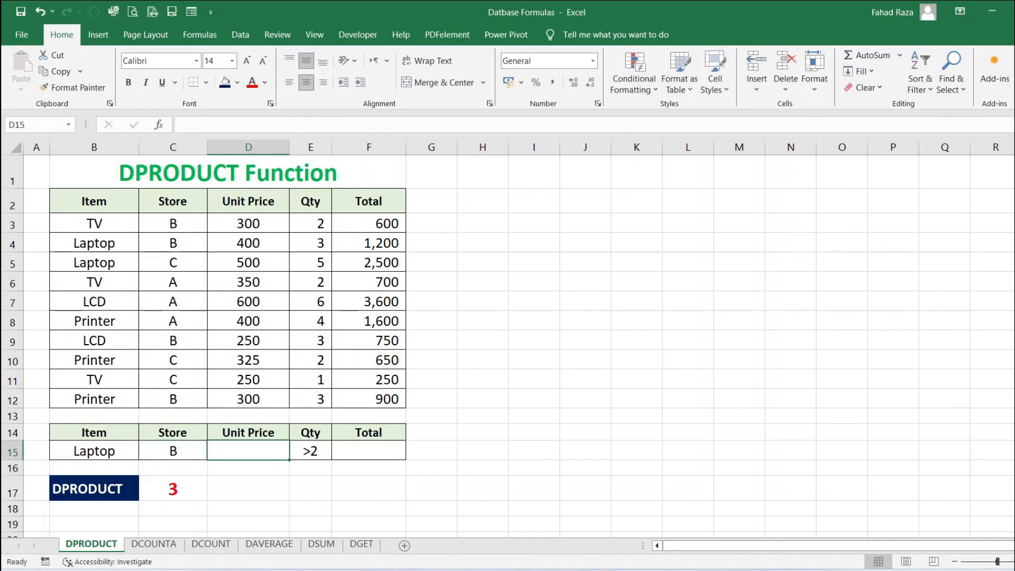
pyautogui.write('>300')
pyautogui.hotkey('ctrl', 'Return')
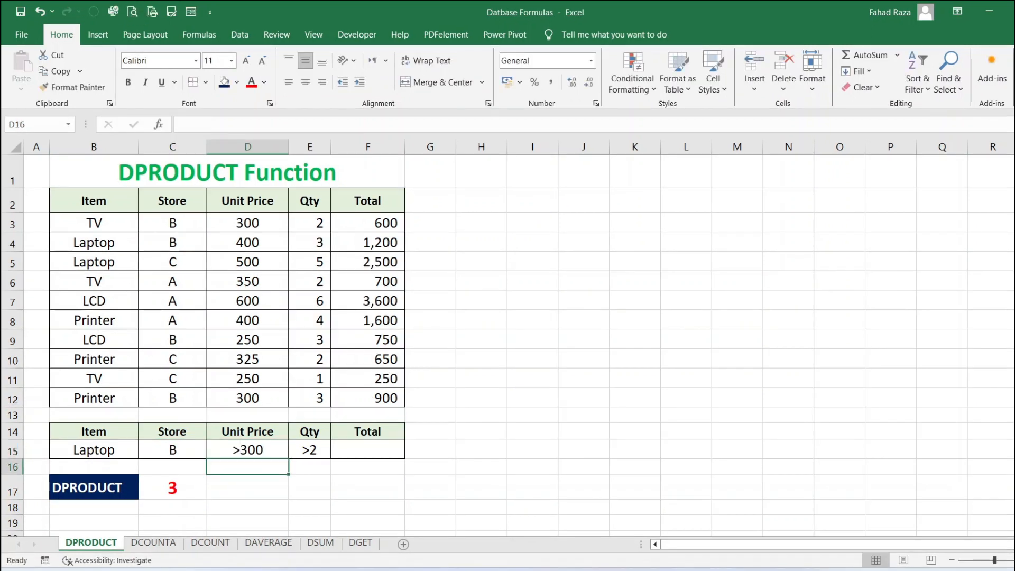
# Change the Unit Price criterion in D15 to <300
pyautogui.doubleClick(257, 450)
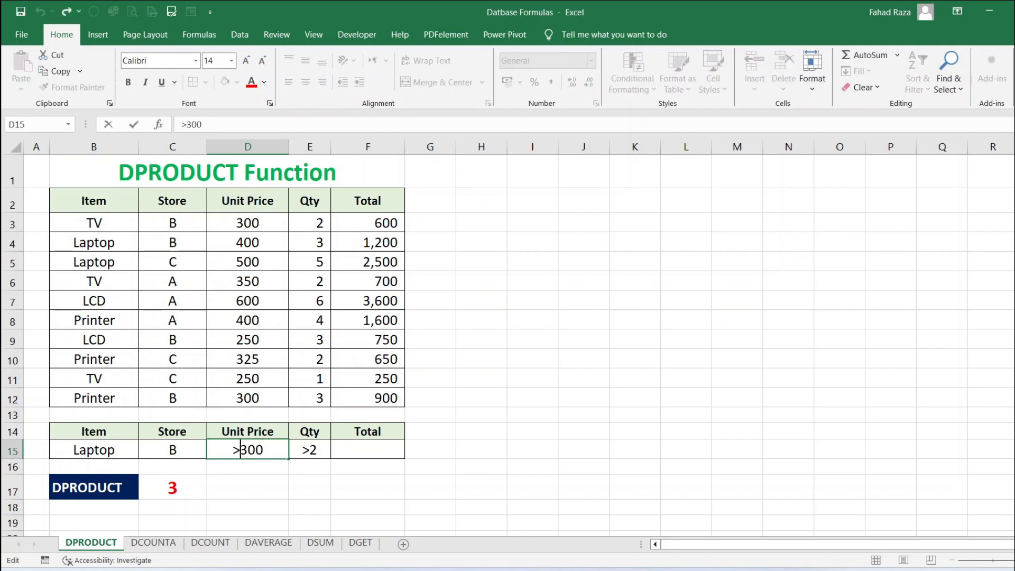
pyautogui.moveTo(241, 449); pyautogui.dragTo(209, 450)
pyautogui.write('<')
pyautogui.press('Return')
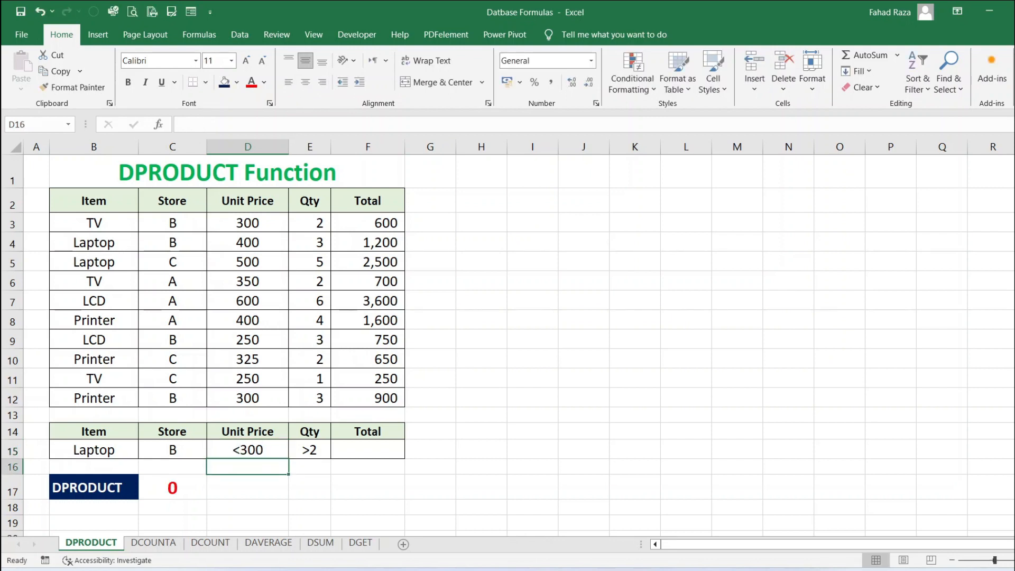
pyautogui.press('Up')
pyautogui.press('Right')
pyautogui.press('Right')
pyautogui.press('Left')
pyautogui.press('Left')
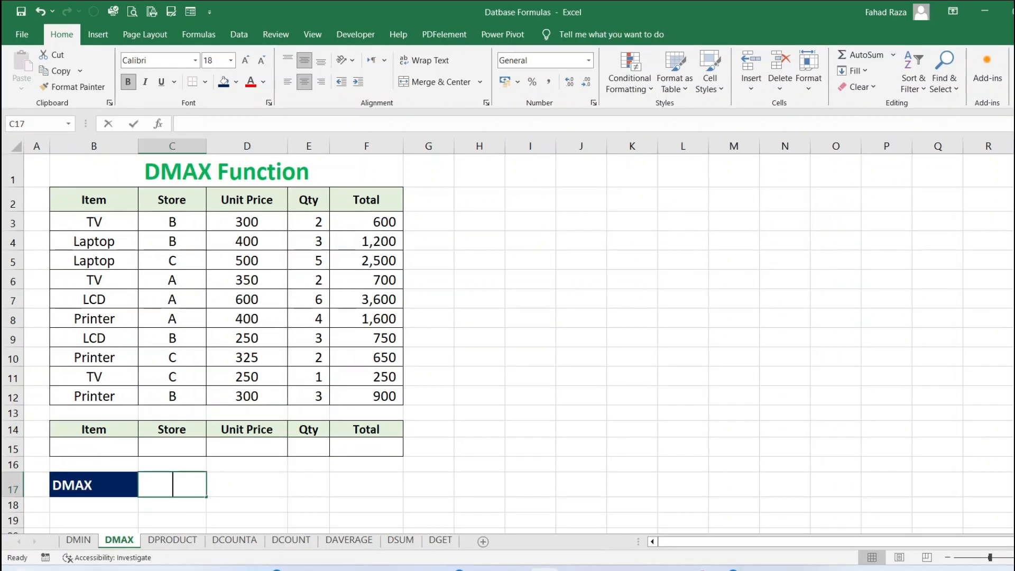
# On the DMAX sheet, enter =DMAX(B2:F12,F2,B14:F15) in C17
pyautogui.write('=DMAX(')
pyautogui.moveTo(93, 200); pyautogui.dragTo(366, 396)
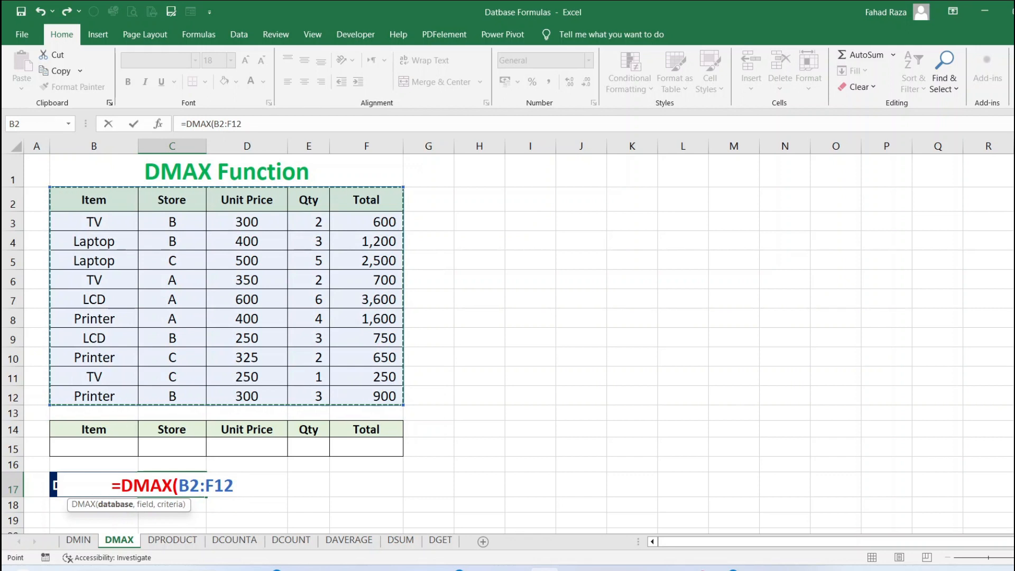
pyautogui.write(',')
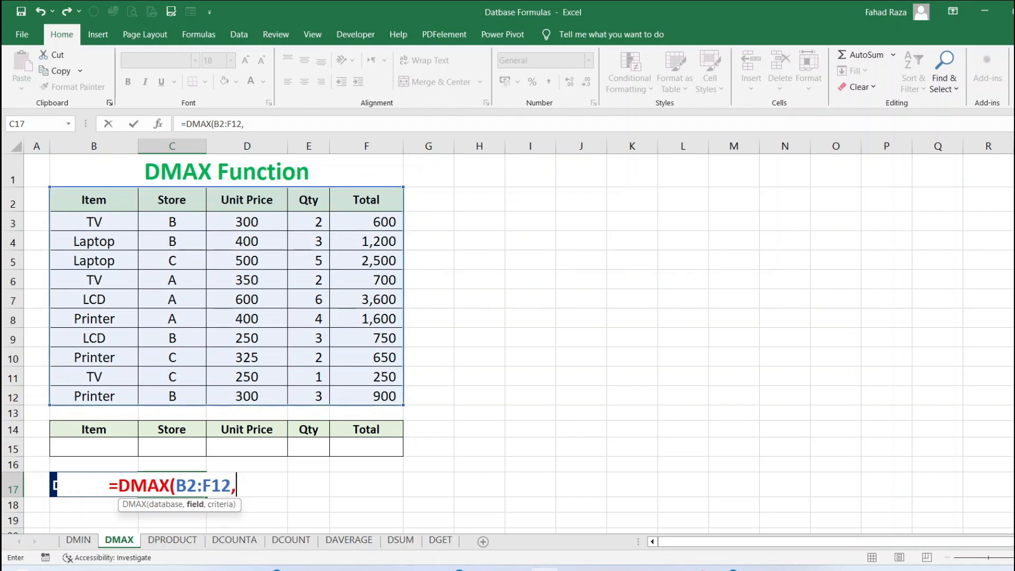
pyautogui.write('F2,')
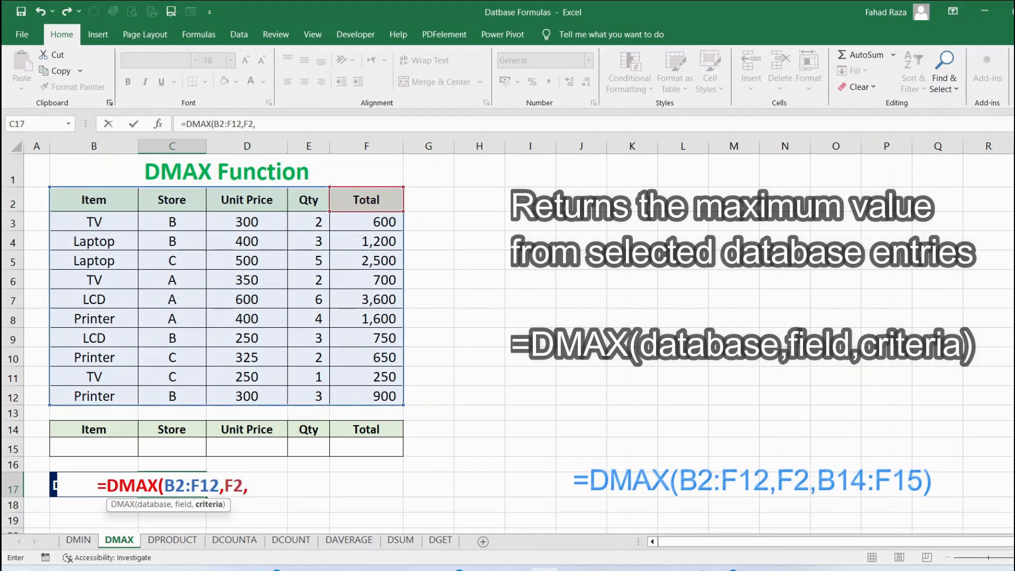
pyautogui.moveTo(94, 430); pyautogui.dragTo(366, 449)
pyautogui.write(')')
pyautogui.press('Return')
# Enter TV as the Item criterion in B15
pyautogui.press('Up')
pyautogui.press('Up')
pyautogui.press('Up')
pyautogui.press('Right')
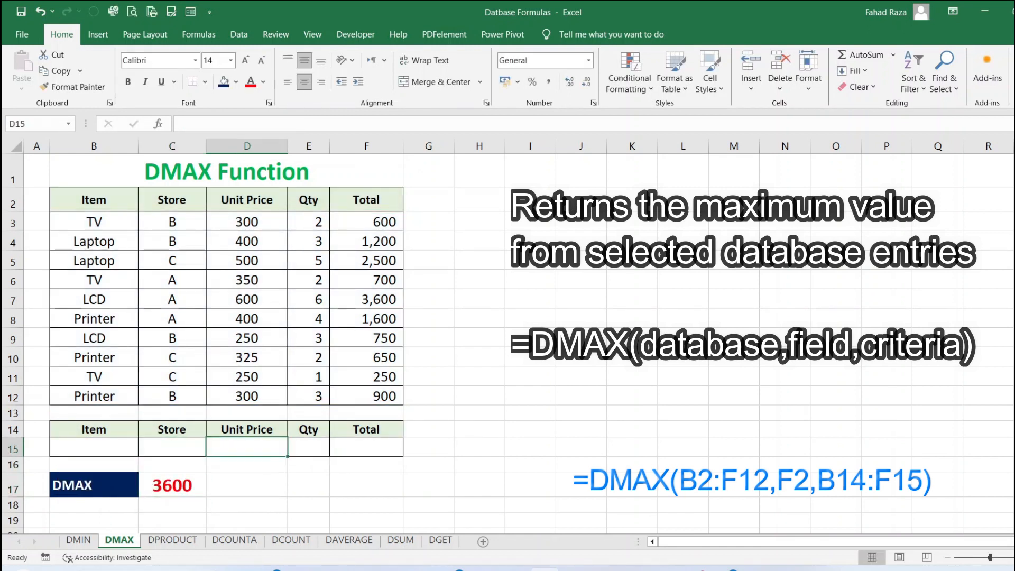
pyautogui.press('Left')
pyautogui.press('Left')
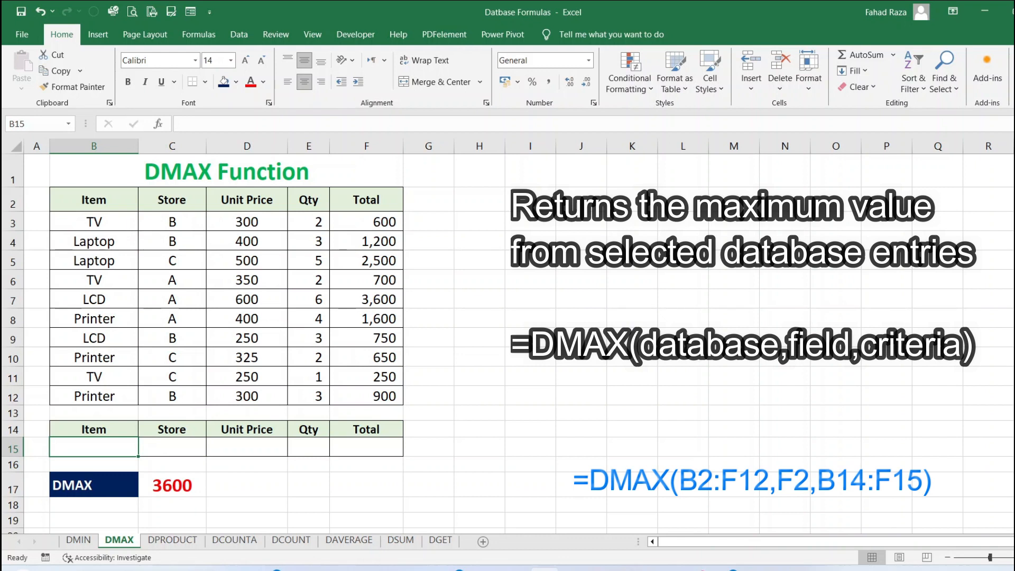
pyautogui.write('TV')
pyautogui.press('Return')
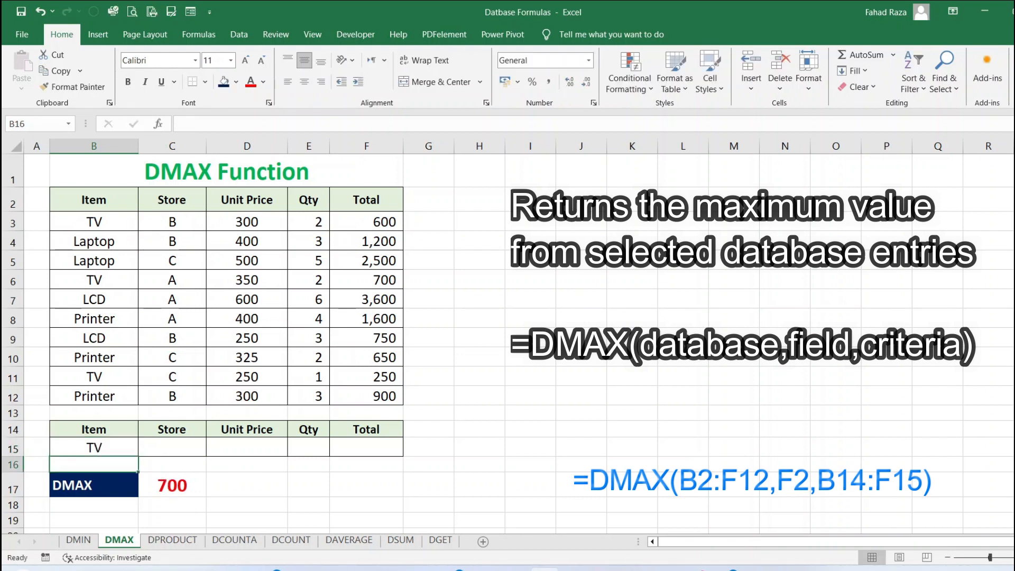
# Enter B as the Store criterion in C15
pyautogui.press('Up')
pyautogui.press('Right')
pyautogui.write('B')
pyautogui.press('Return')
# Change the Item criterion in B15 to Laptop
pyautogui.press('Down')
pyautogui.press('Down')
pyautogui.press('Up')
pyautogui.press('Up')
pyautogui.press('Up')
pyautogui.press('Left')
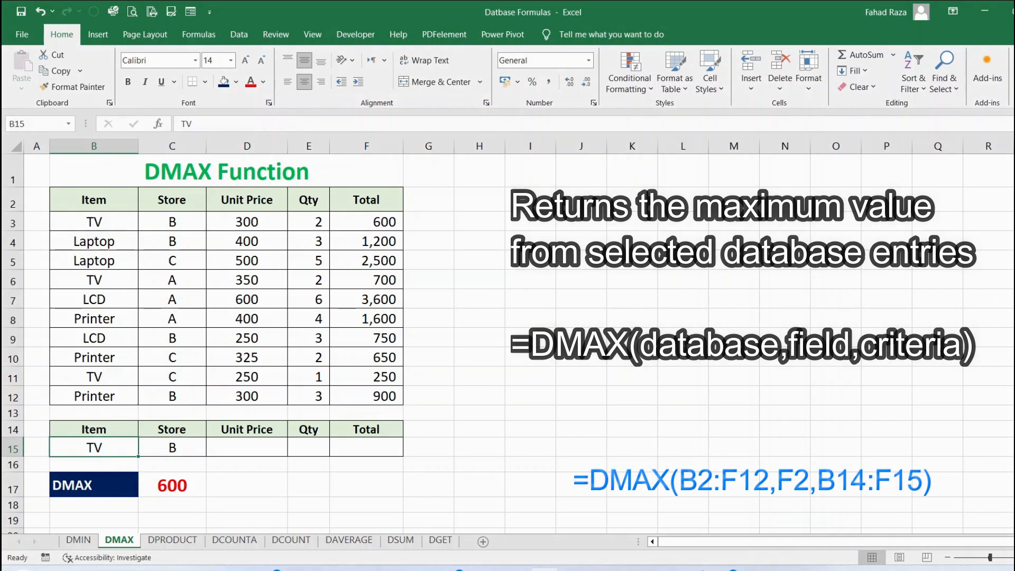
pyautogui.write('Laptop')
pyautogui.press('Return')
# Clear the Store criterion in C15
pyautogui.press('Up')
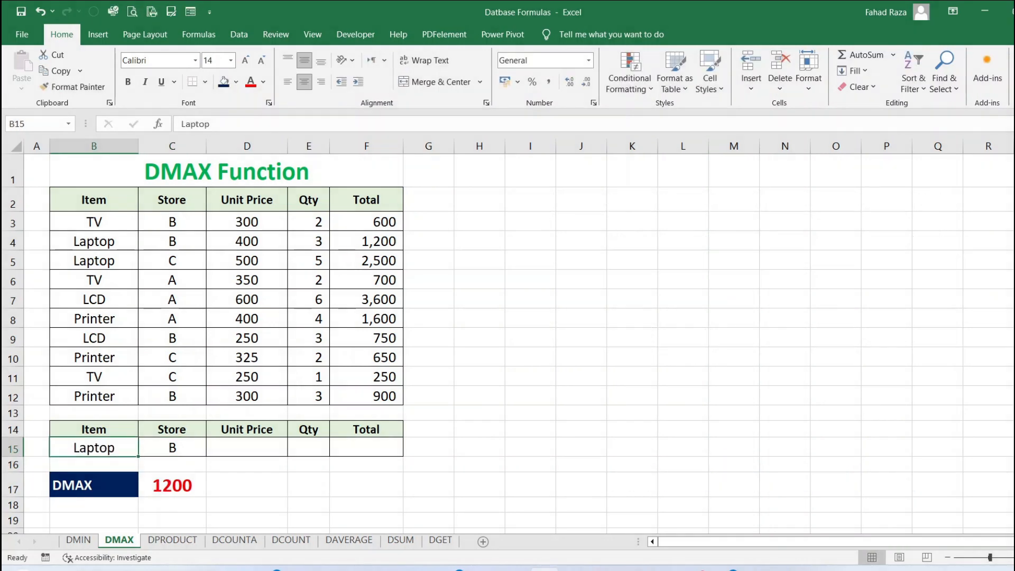
pyautogui.press('Right')
pyautogui.write('C')
pyautogui.press('Return')
pyautogui.press('Up')
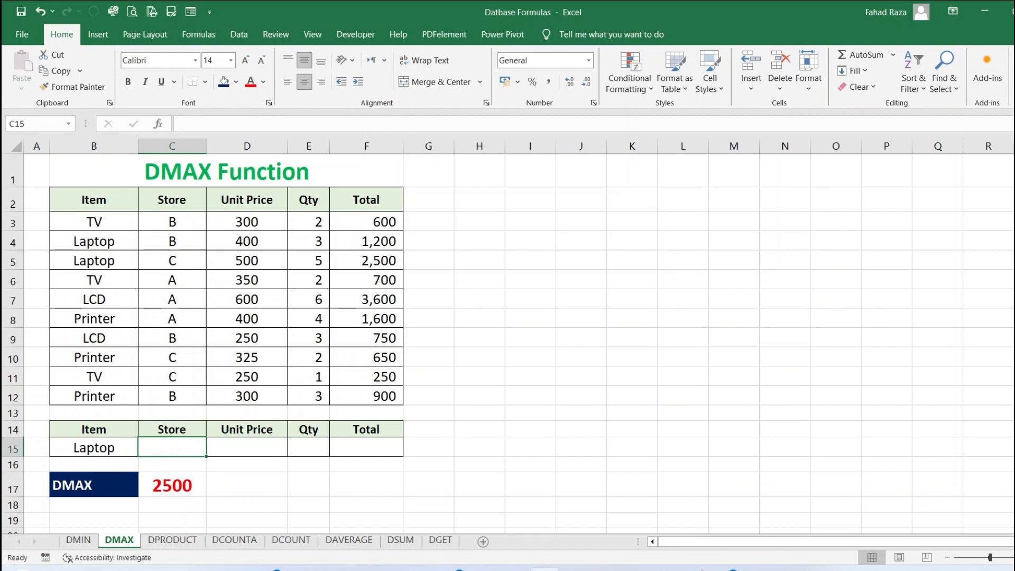
# Change the Item criterion in B15 to Printer
pyautogui.press('Left')
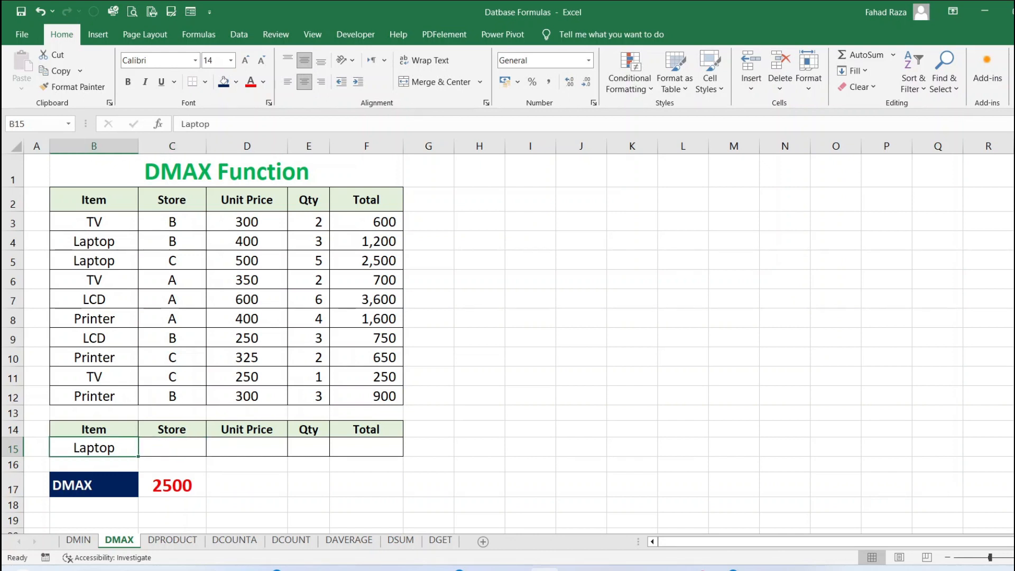
pyautogui.write('Printer')
pyautogui.press('Return')
# Enter C as the Store criterion in C15
pyautogui.press('Up')
pyautogui.press('Right')
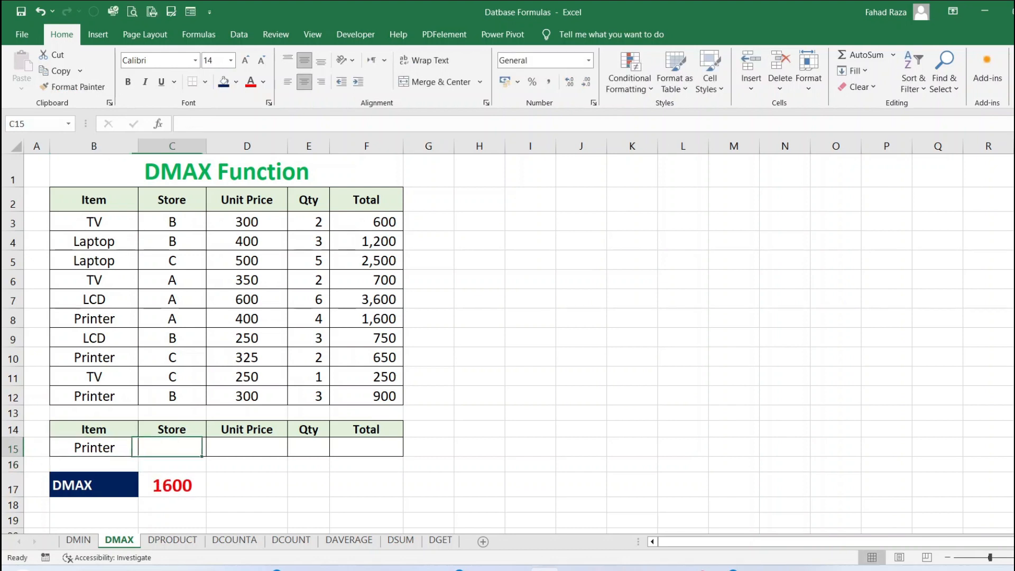
pyautogui.write('C')
pyautogui.press('Return')
# On the DMIN sheet, enter =DMIN(B2:F12,F2,B14:F15) in C17
pyautogui.press('Up')
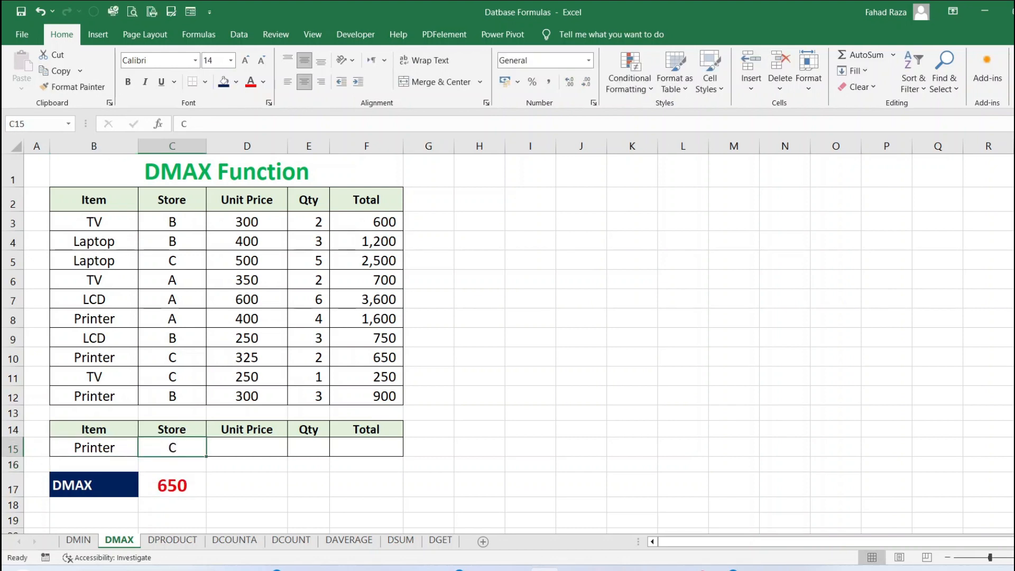
pyautogui.write('=')
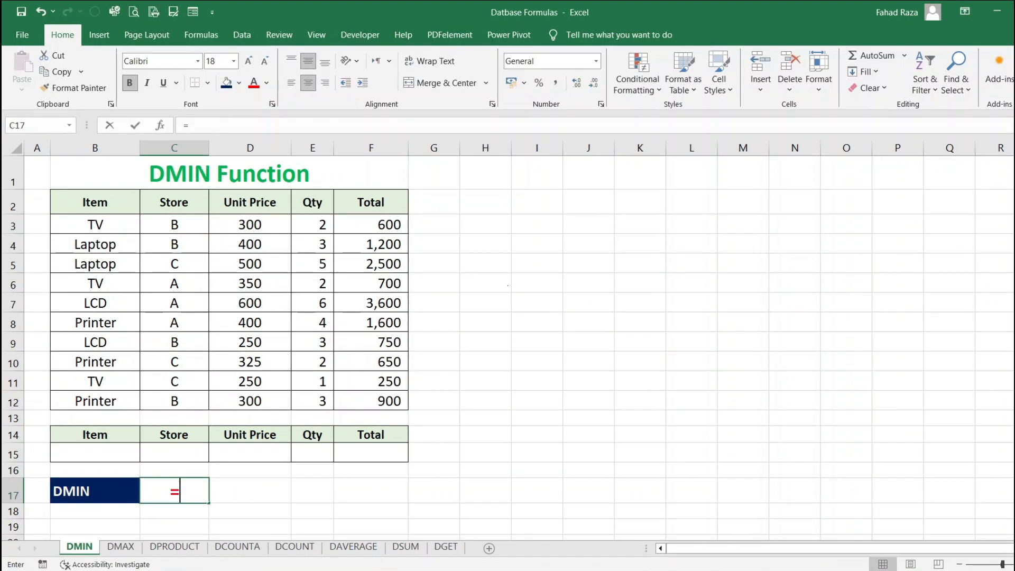
pyautogui.write('DMIN(')
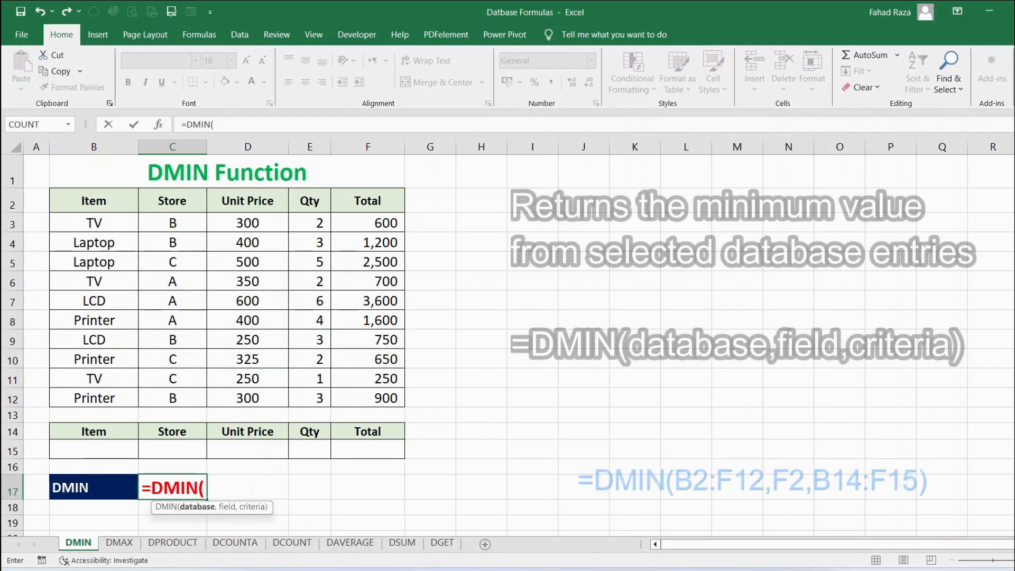
pyautogui.moveTo(93, 201); pyautogui.dragTo(386, 399)
pyautogui.write(',')
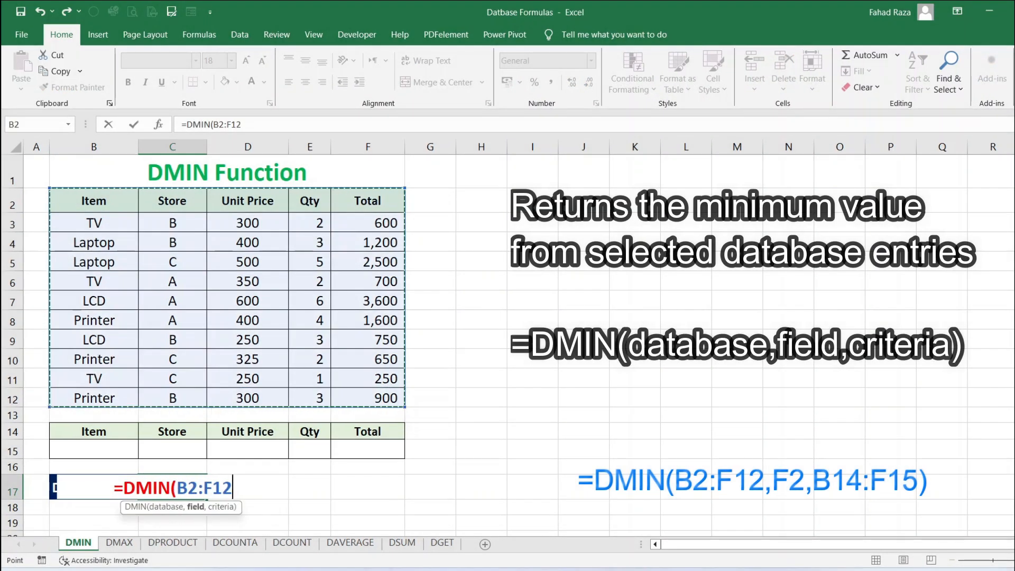
pyautogui.click(367, 201)
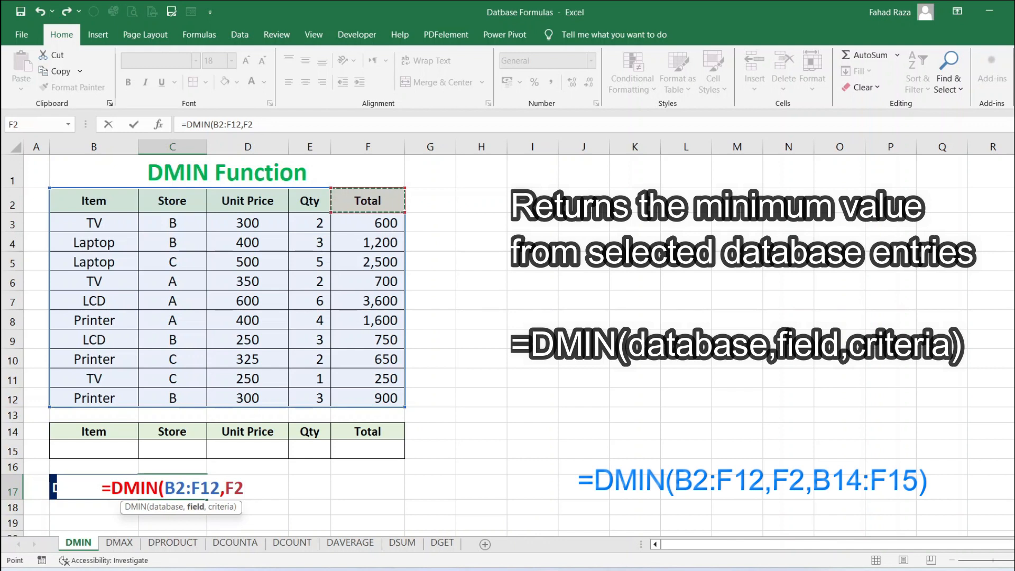
pyautogui.write(',')
pyautogui.moveTo(93, 432); pyautogui.dragTo(367, 450)
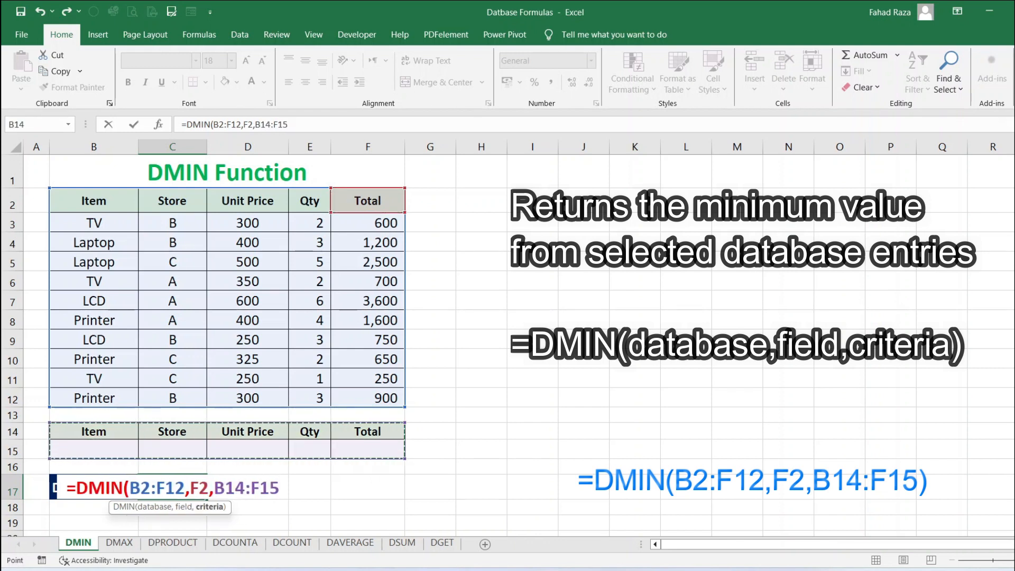
pyautogui.write(')')
pyautogui.press('Return')
# Enter Laptop as the Item criterion in B15
pyautogui.press('Up')
pyautogui.press('Up')
pyautogui.press('Up')
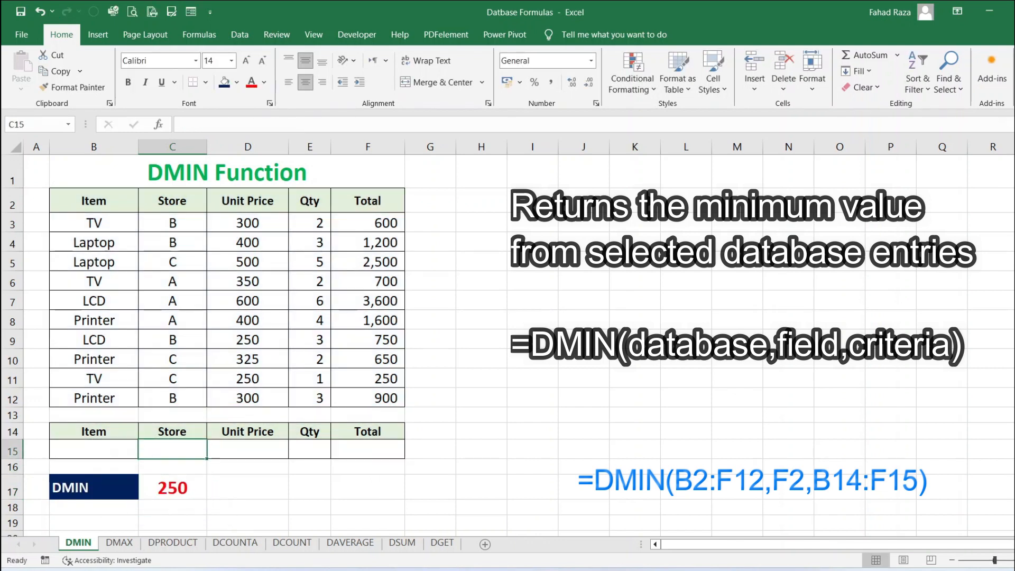
pyautogui.press('Left')
pyautogui.write('Laptop')
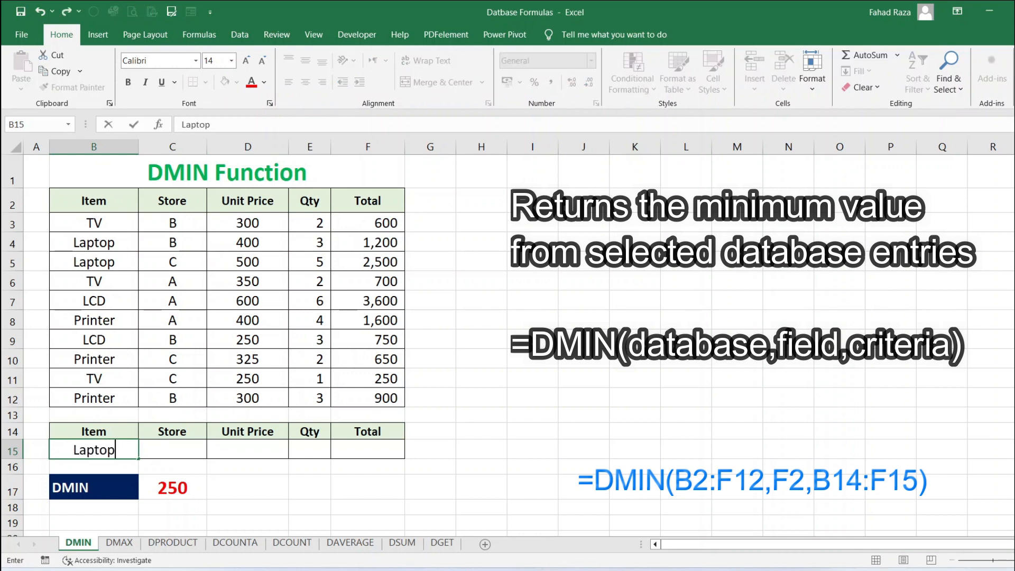
pyautogui.press('Return')
# Enter B as the Store criterion in C15
pyautogui.press('Up')
pyautogui.press('Right')
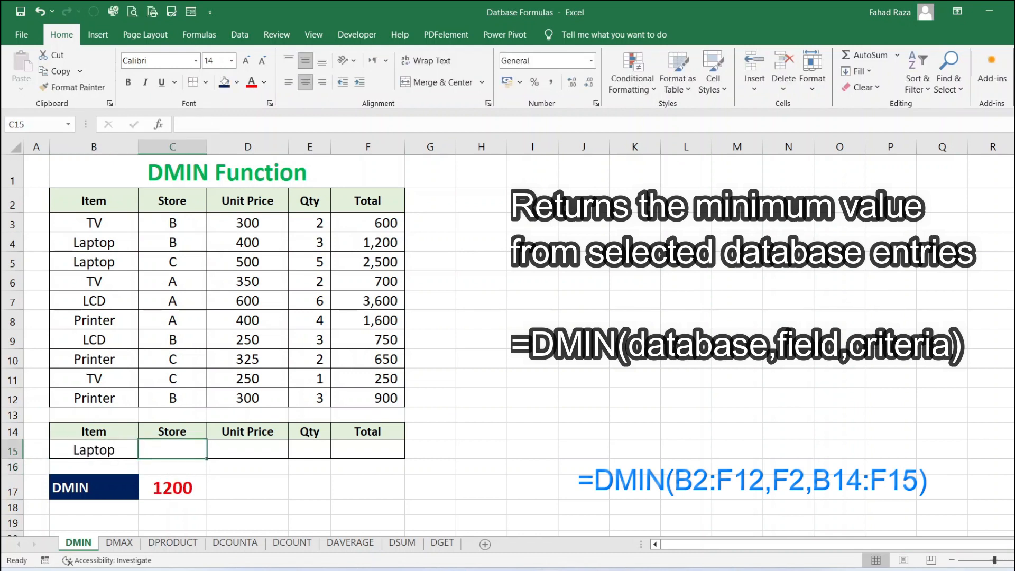
pyautogui.write('B')
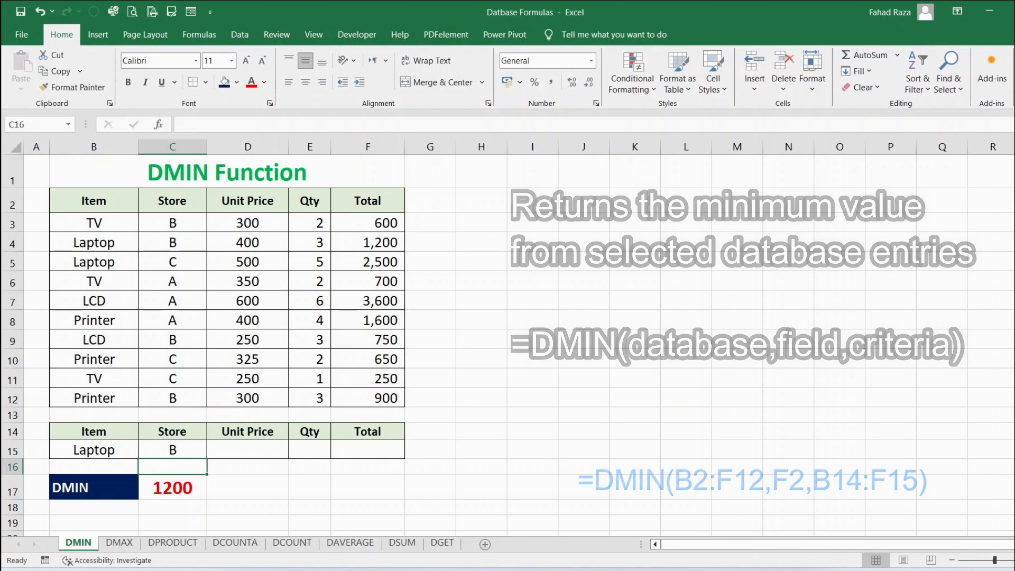
pyautogui.write('C')
# Change the Store criterion in C15 to C
pyautogui.press('Return')
pyautogui.press('Up')
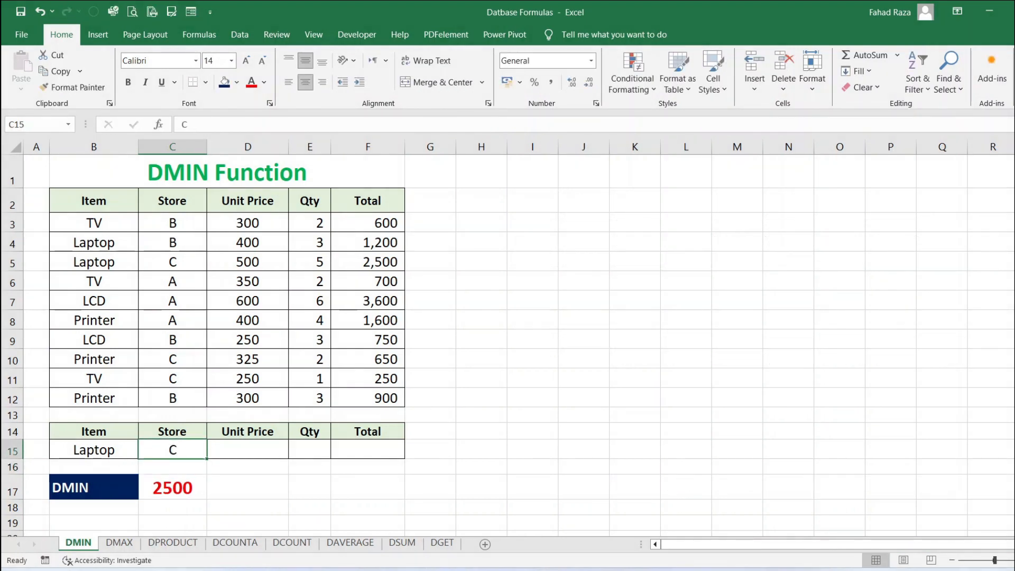
# Try A as the Store criterion in C15, then clear the cell
pyautogui.write('A')
pyautogui.press('Return')
pyautogui.press('Up')
pyautogui.press('Delete')
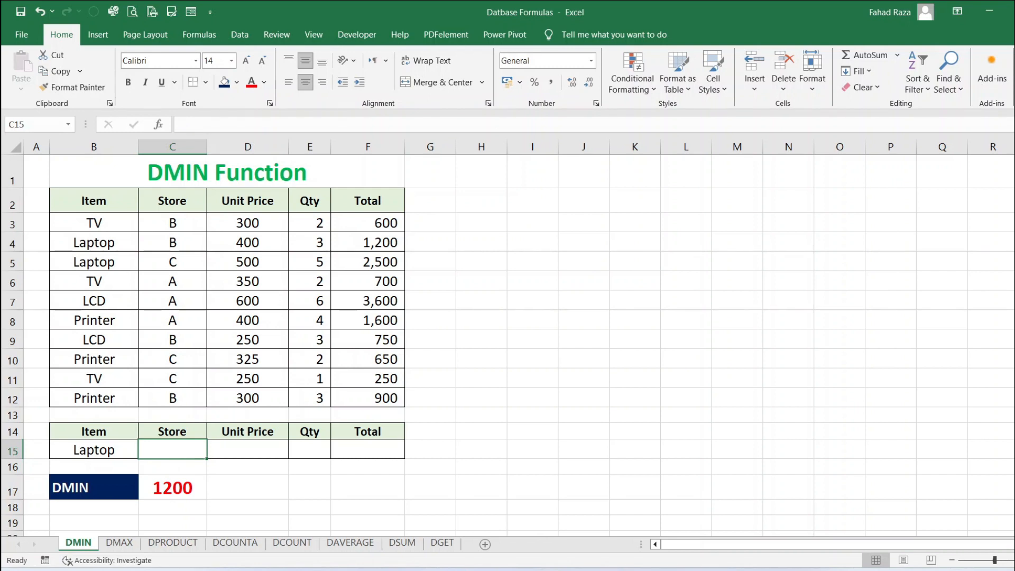